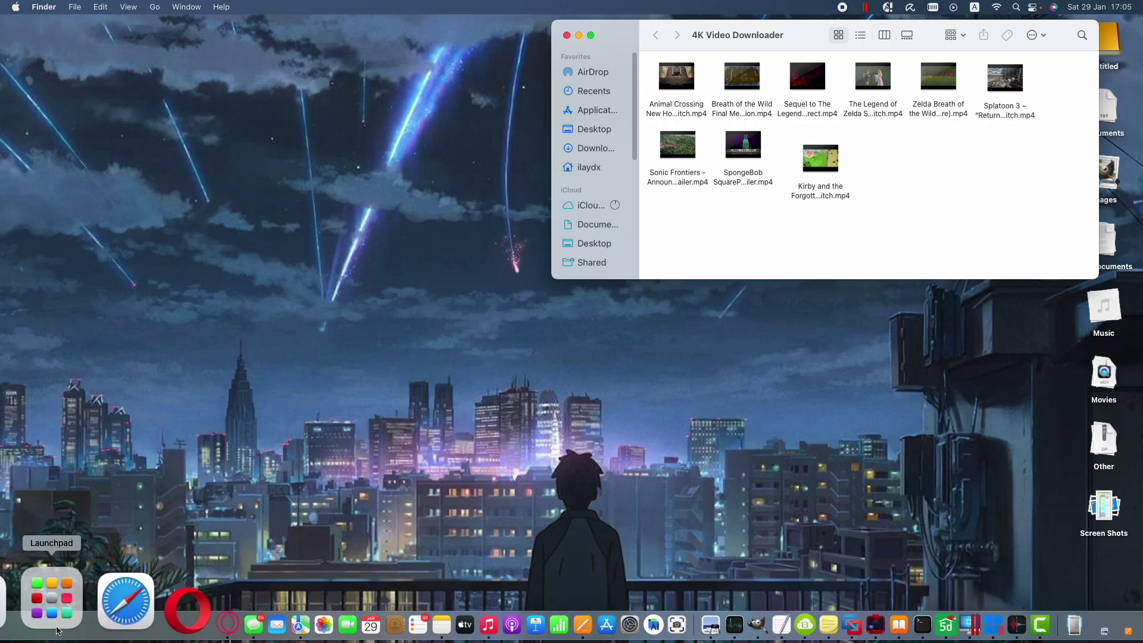
# - Launch 4K Video Downloader from the Launchpad app grid and bring its window forward
pyautogui.click(53, 600)
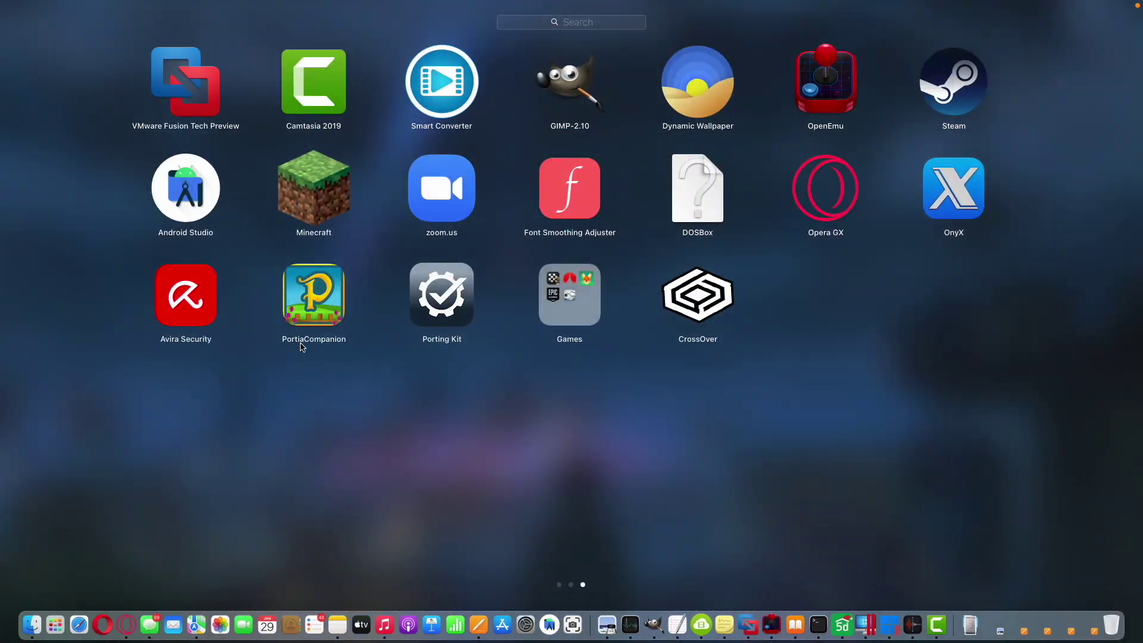
pyautogui.hscroll(-3, 425, 405)
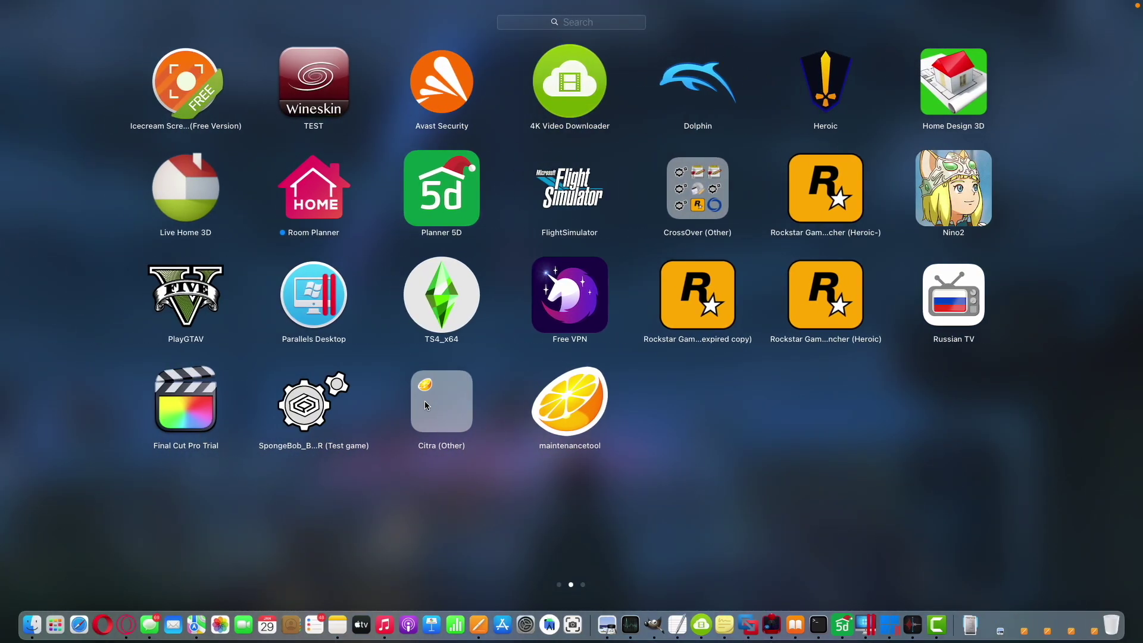
pyautogui.click(556, 86)
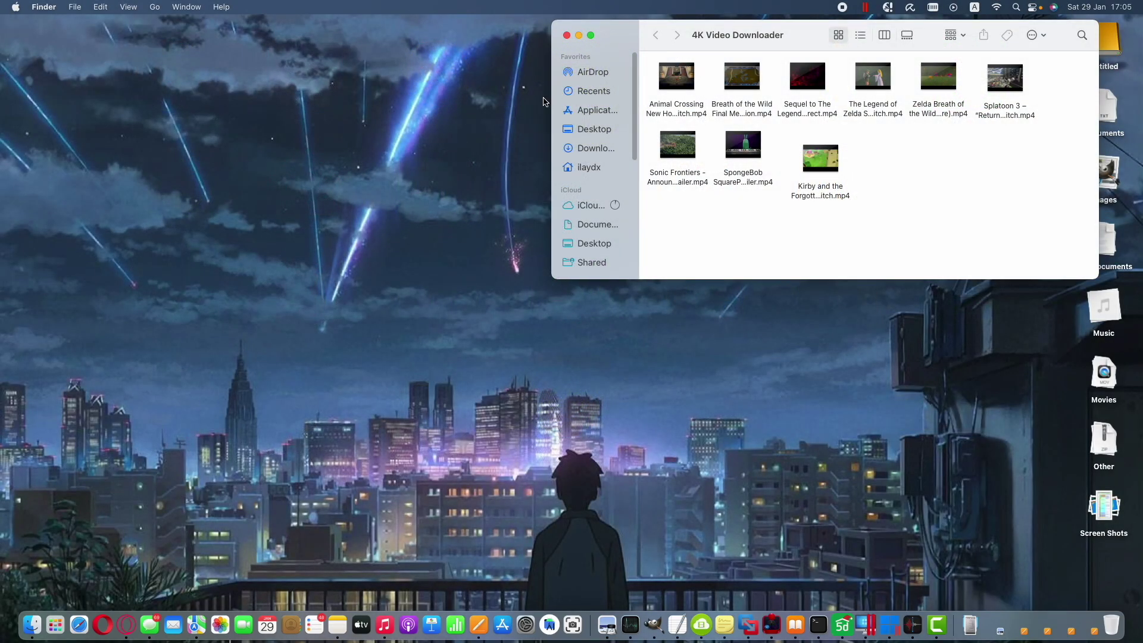
pyautogui.click(699, 612)
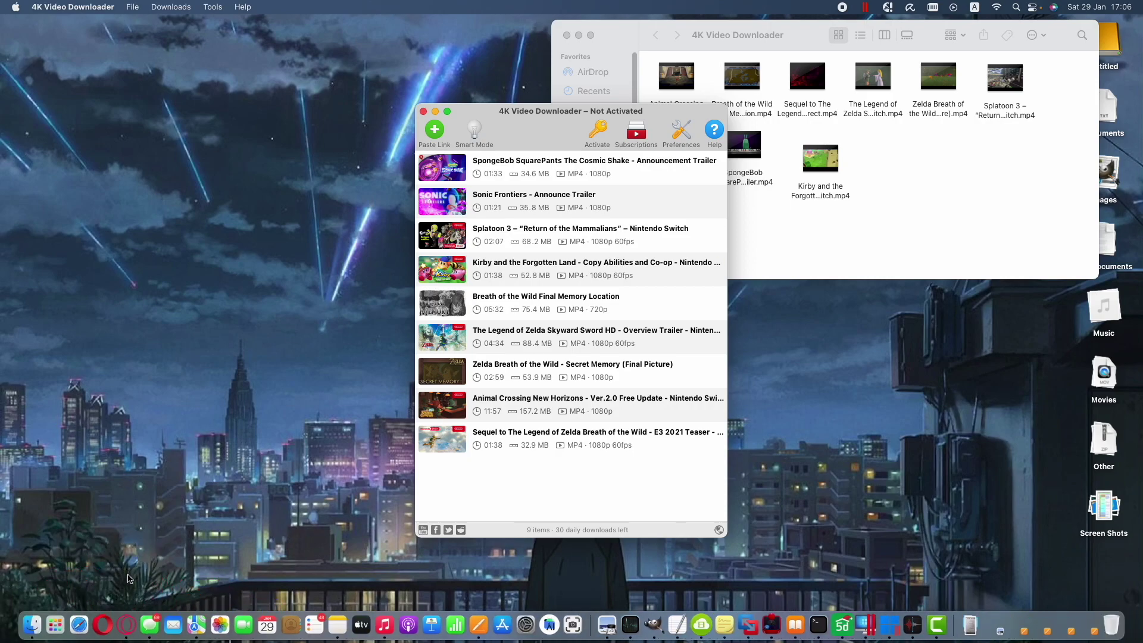
# - Show the Opera GX Dock icon's window and action options
pyautogui.rightClick(129, 625)
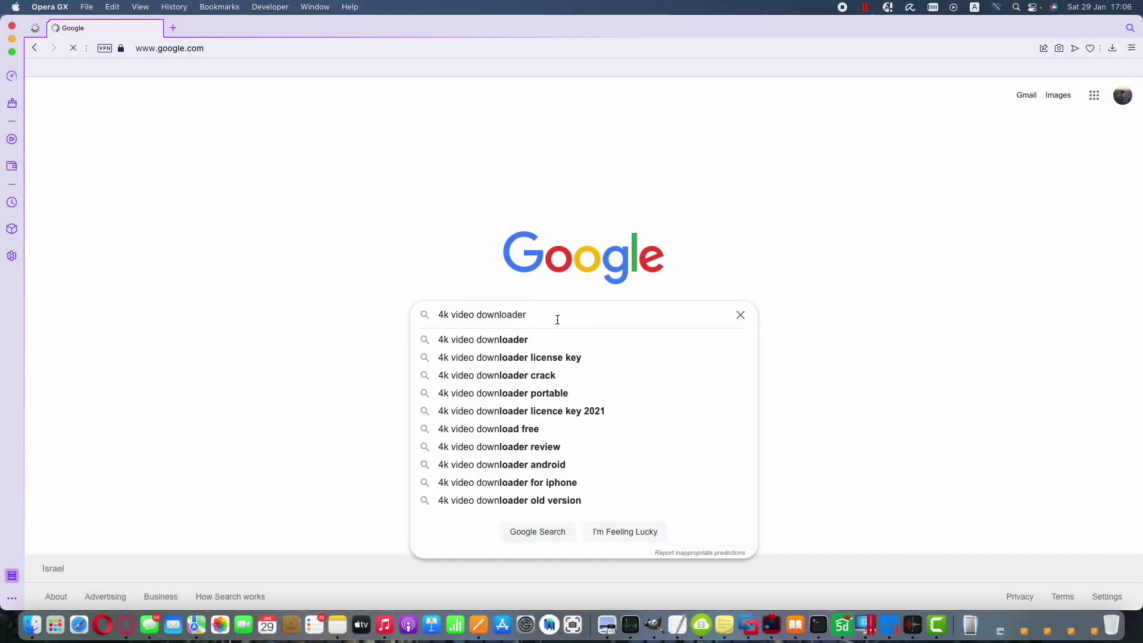
# - Run the Google search for '4k video downloader'
pyautogui.press('Return')
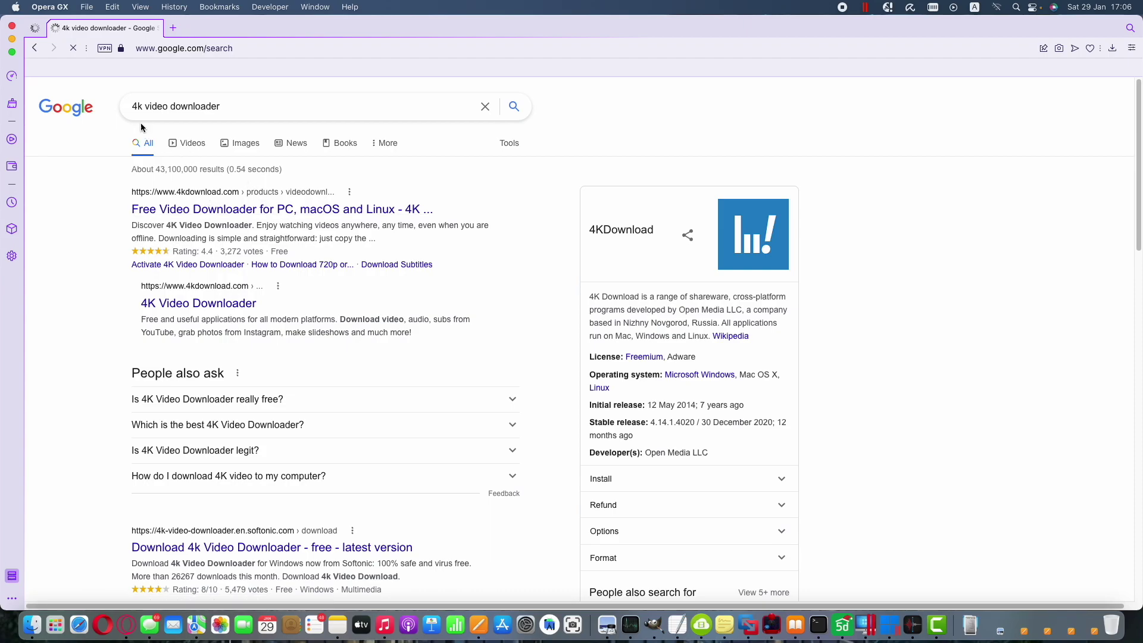
pyautogui.scroll(-5, 535, 340)
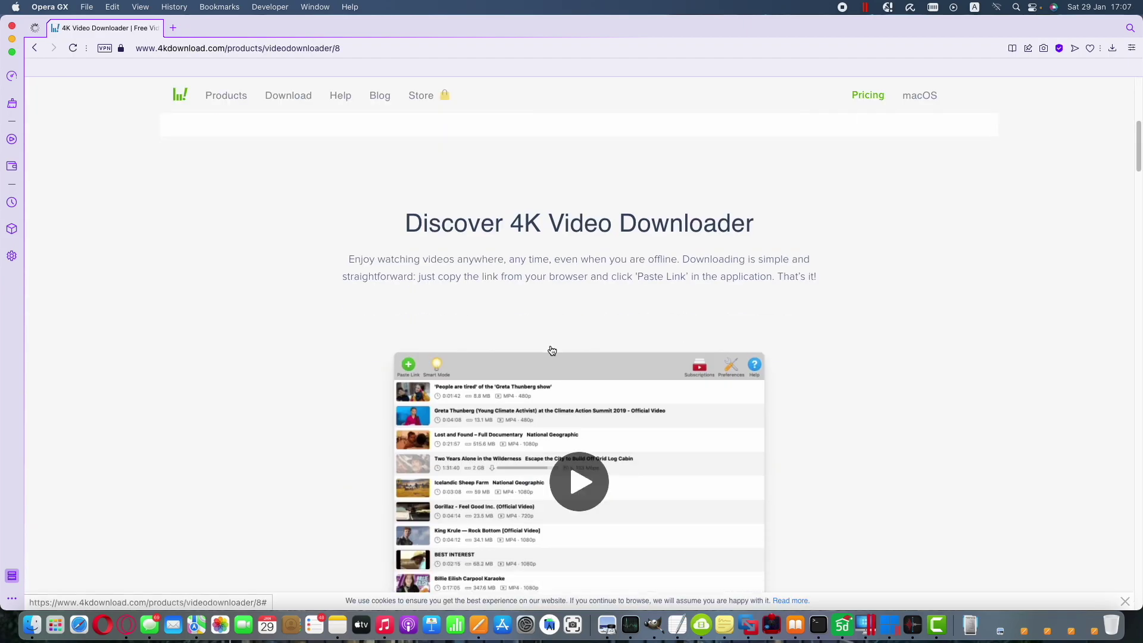
pyautogui.scroll(3, 550, 350)
pyautogui.scroll(3, 551, 350)
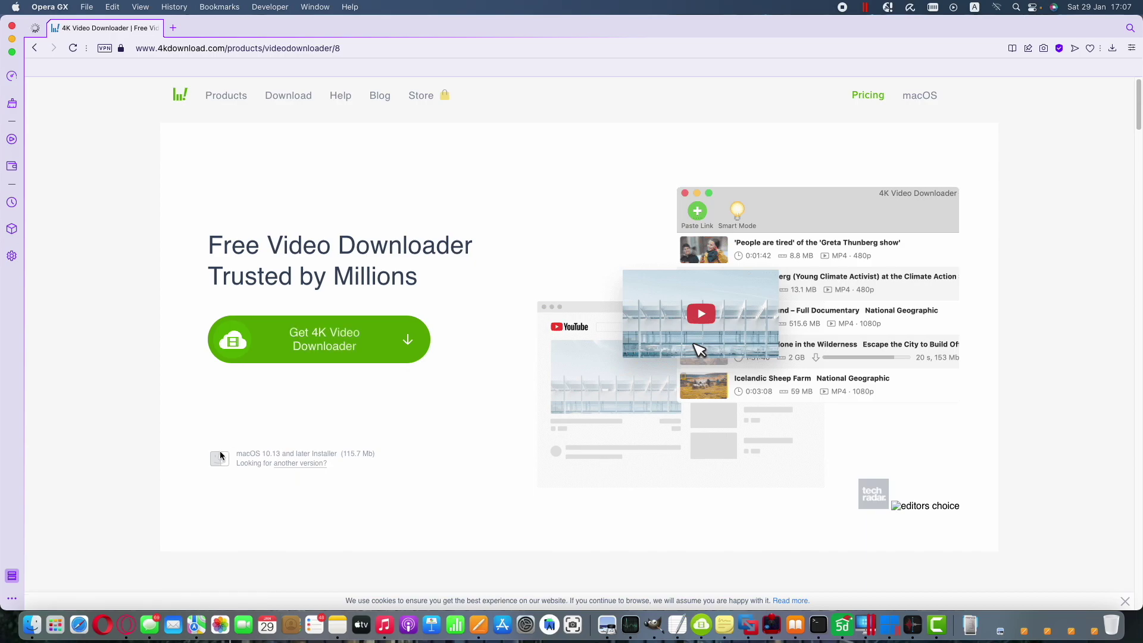
pyautogui.click(296, 464)
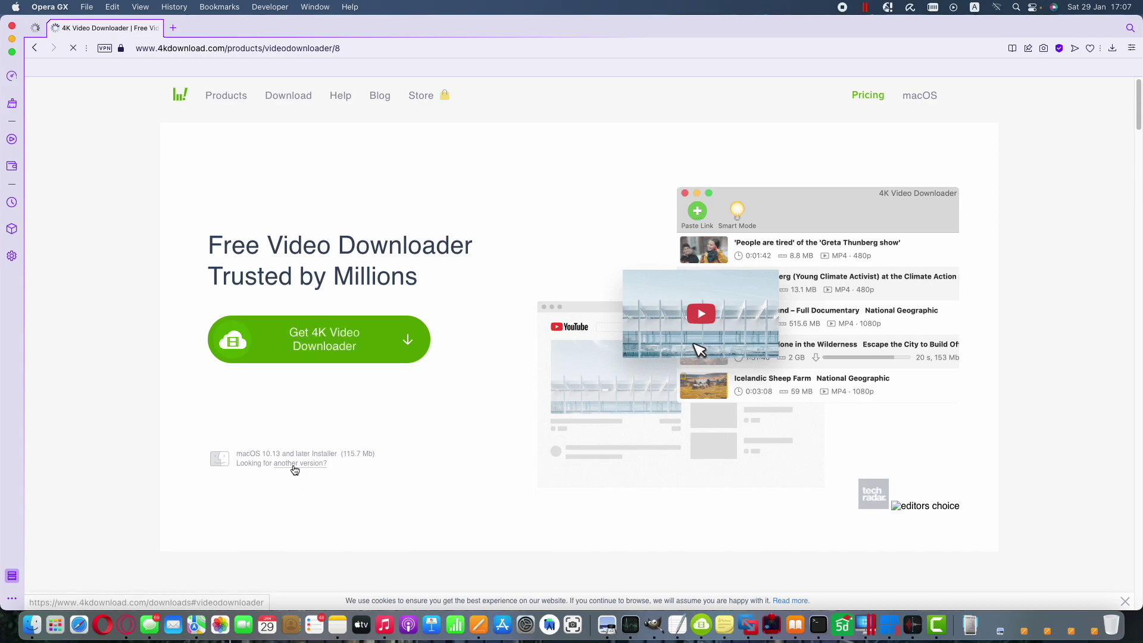
pyautogui.scroll(-2, 295, 471)
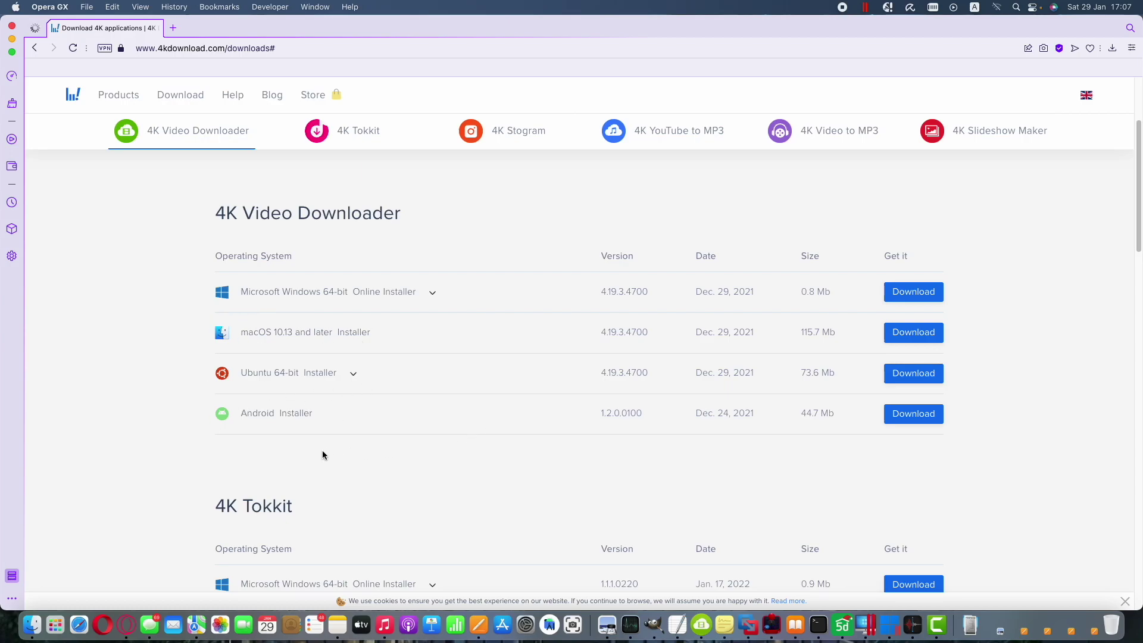
pyautogui.scroll(-3, 322, 454)
pyautogui.scroll(2, 281, 451)
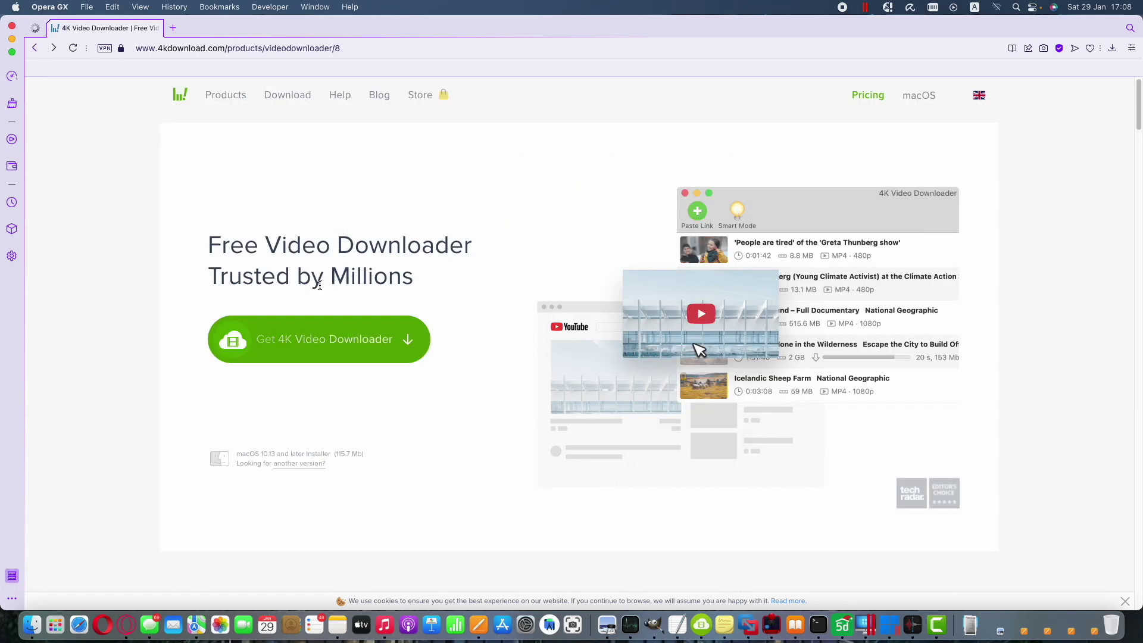
# - Download the 4K Video Downloader macOS installer, then hide the Opera GX window
pyautogui.click(303, 343)
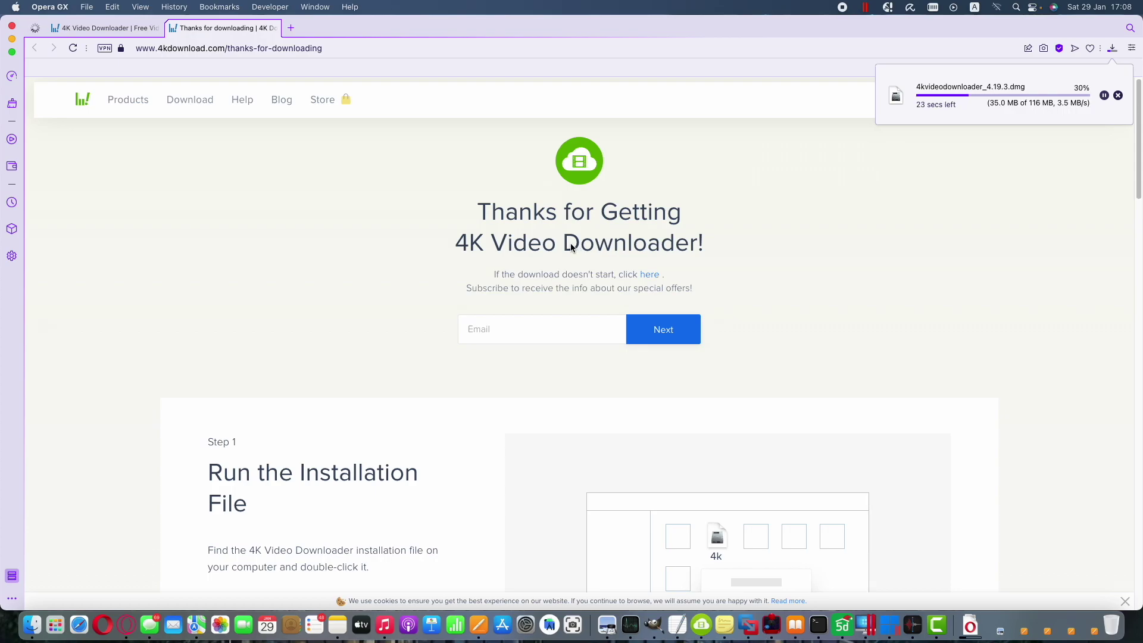
pyautogui.click(12, 40)
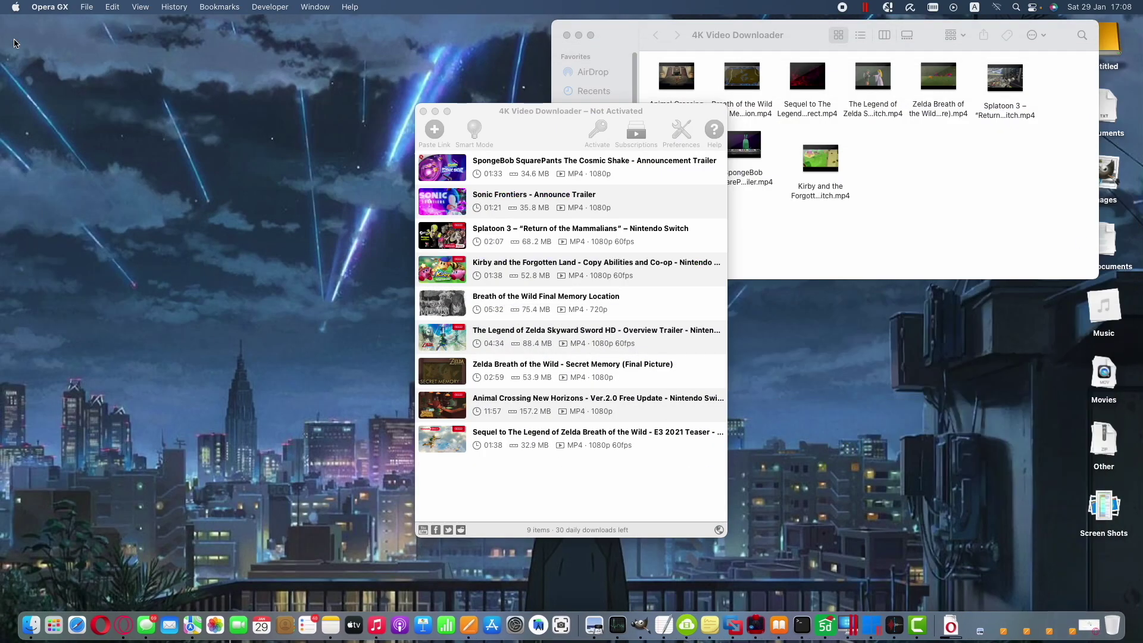
# - Make the 4K Video Downloader window with its nine videos active
pyautogui.click(548, 113)
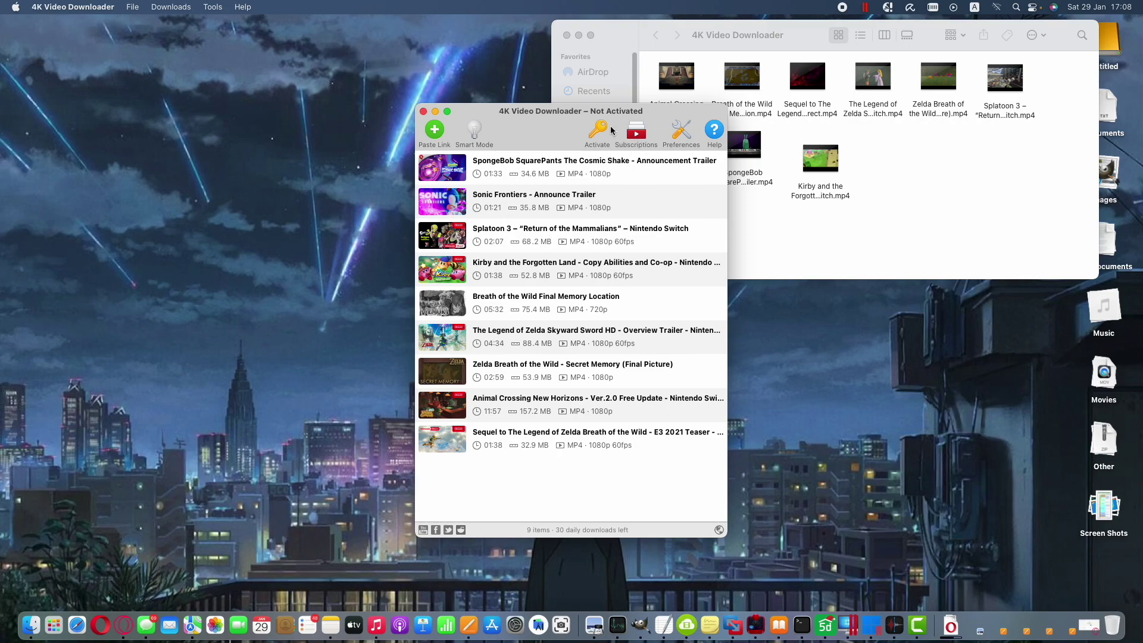
pyautogui.click(683, 135)
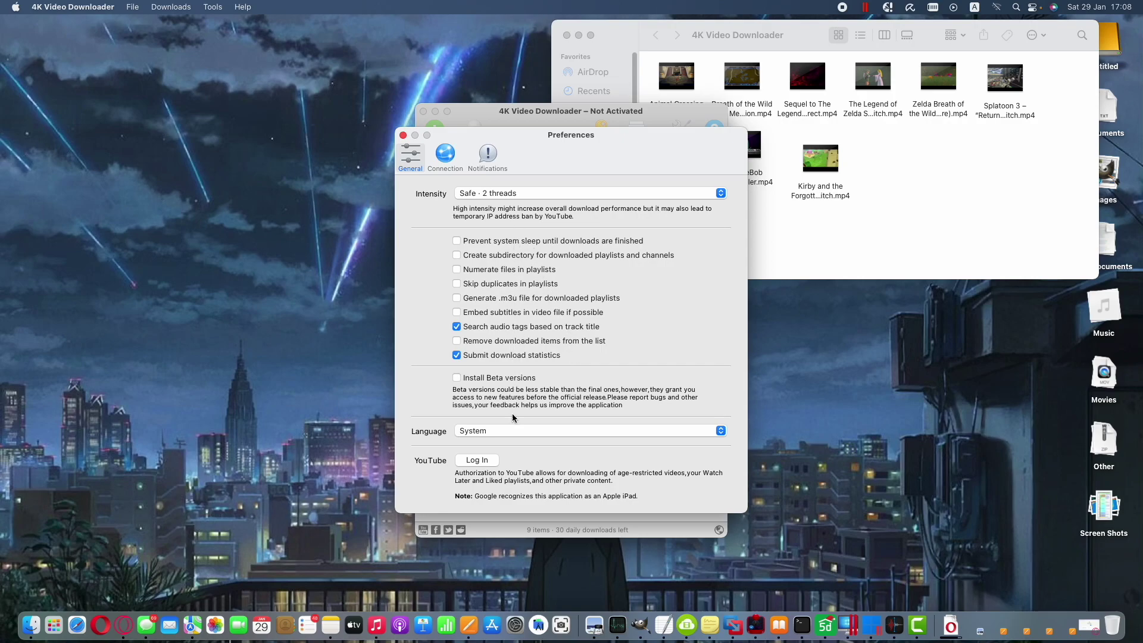
pyautogui.click(442, 159)
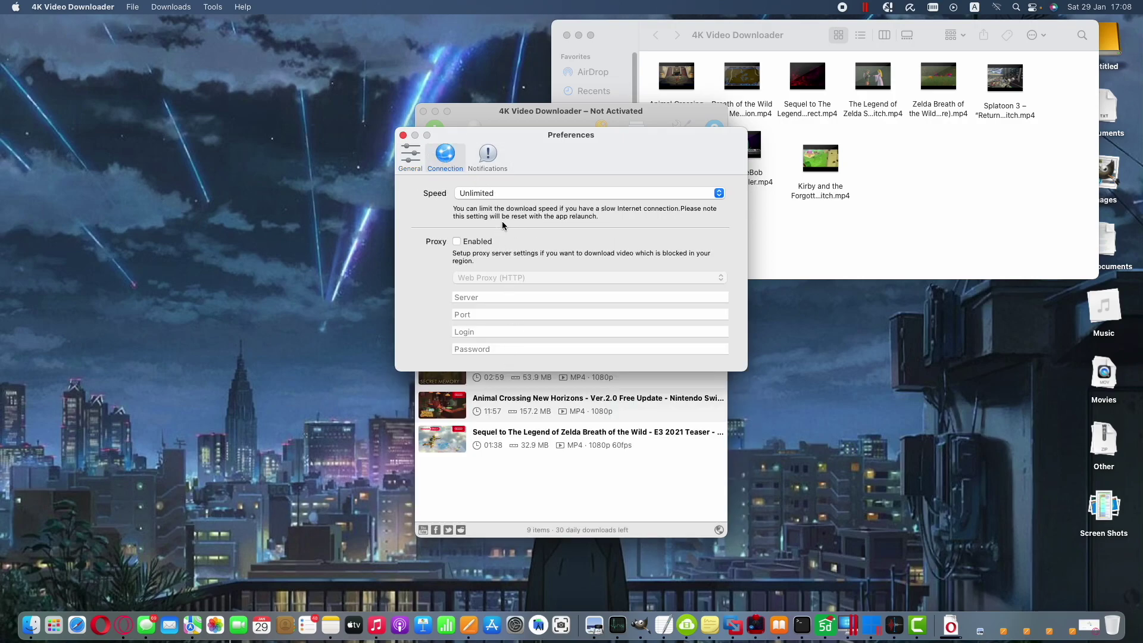
pyautogui.click(490, 158)
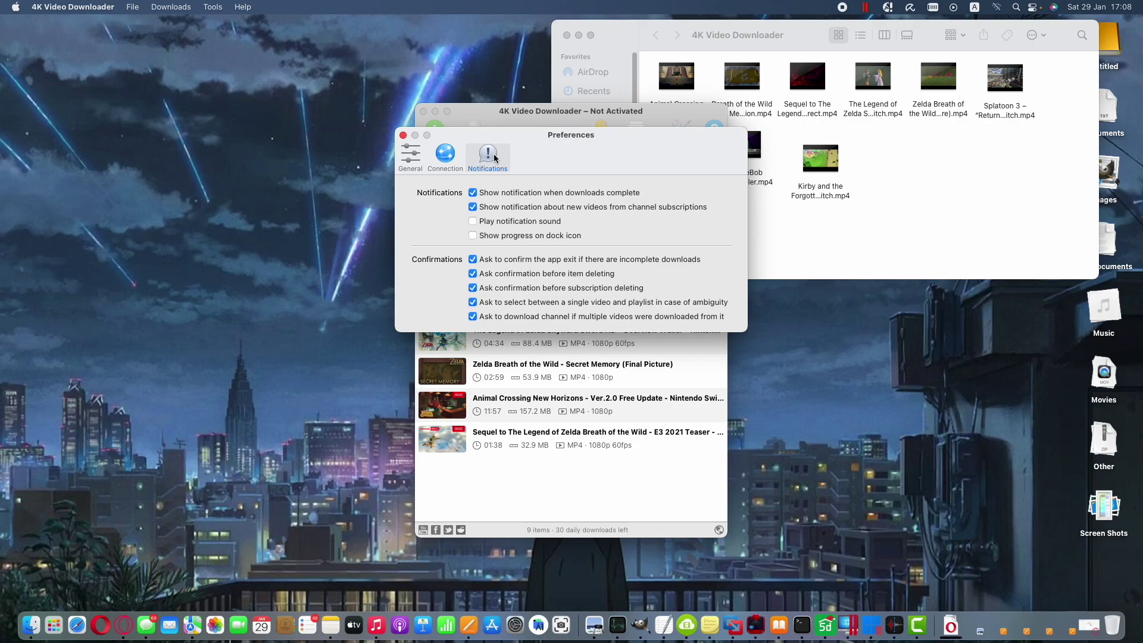
pyautogui.click(403, 135)
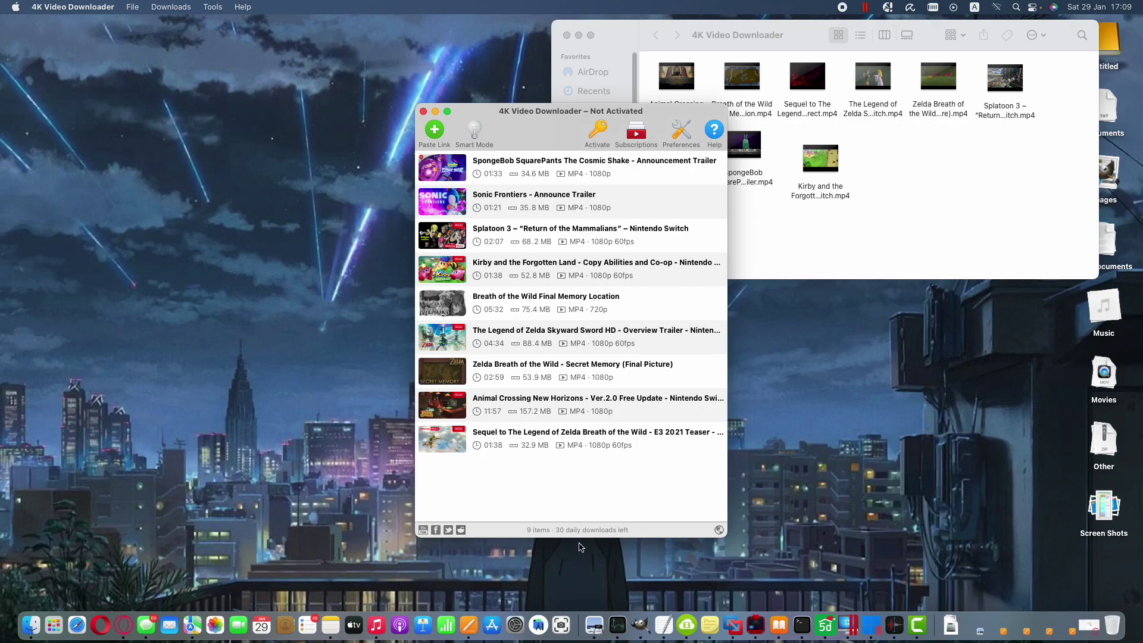
pyautogui.click(474, 133)
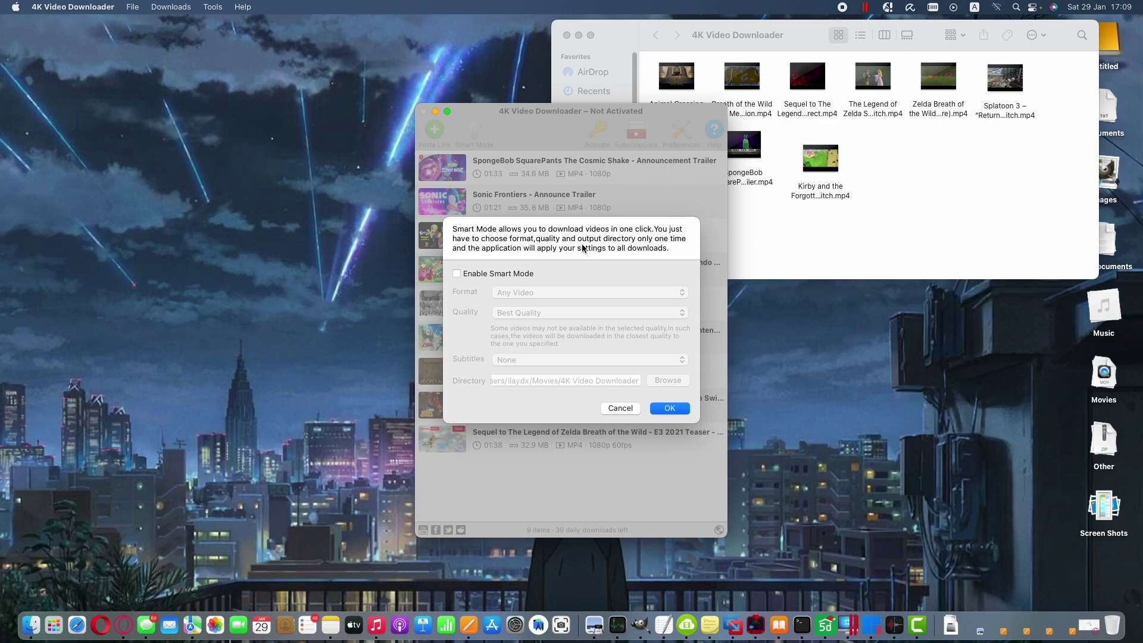
pyautogui.click(621, 408)
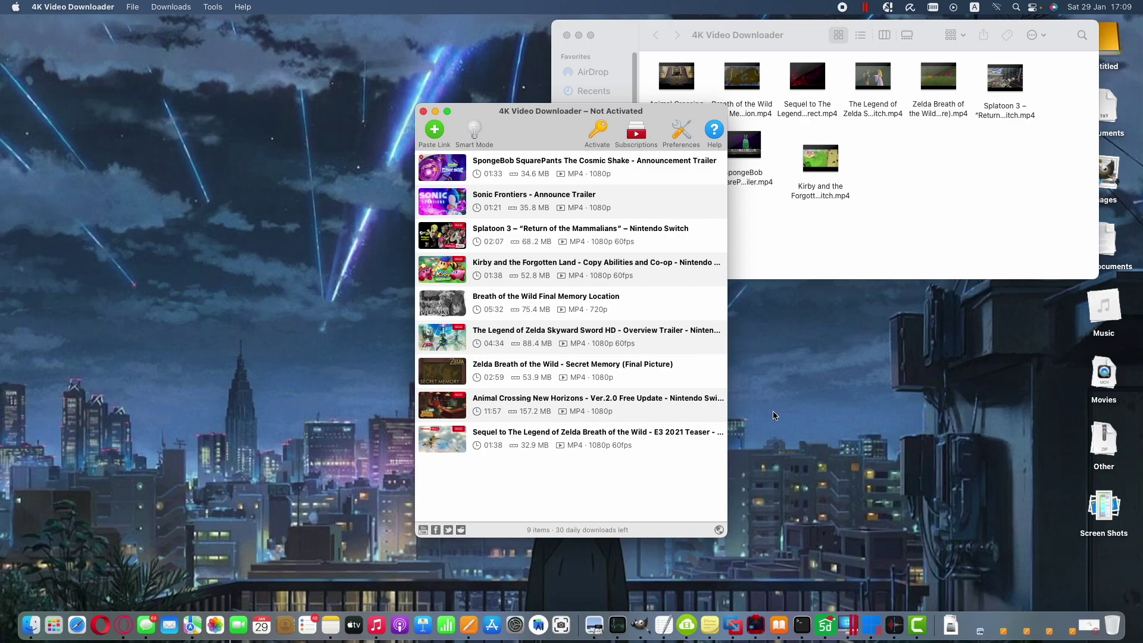
# - Open YouTube's 'What We Should Expect from Nintendo in 2022' video in a new Opera tab
pyautogui.click(1048, 629)
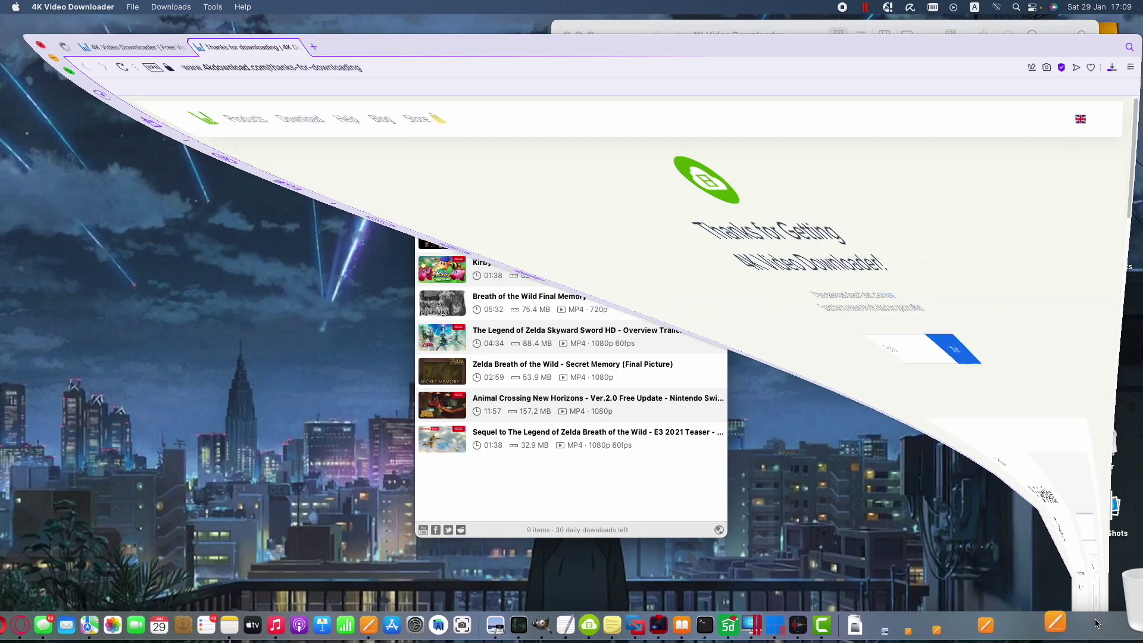
pyautogui.click(290, 28)
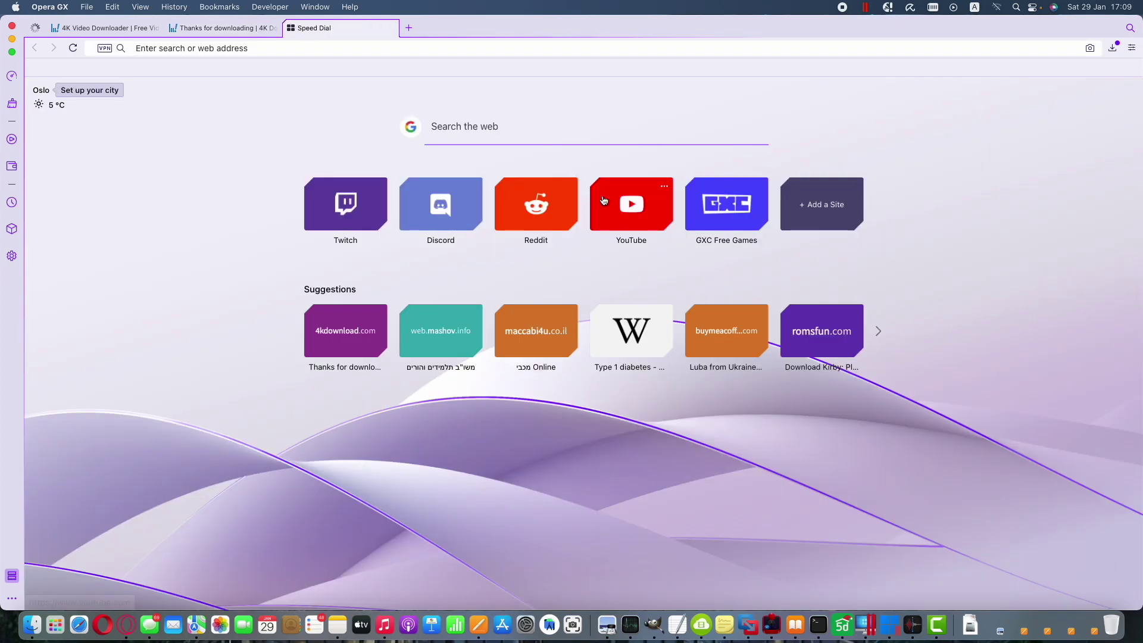
pyautogui.click(628, 206)
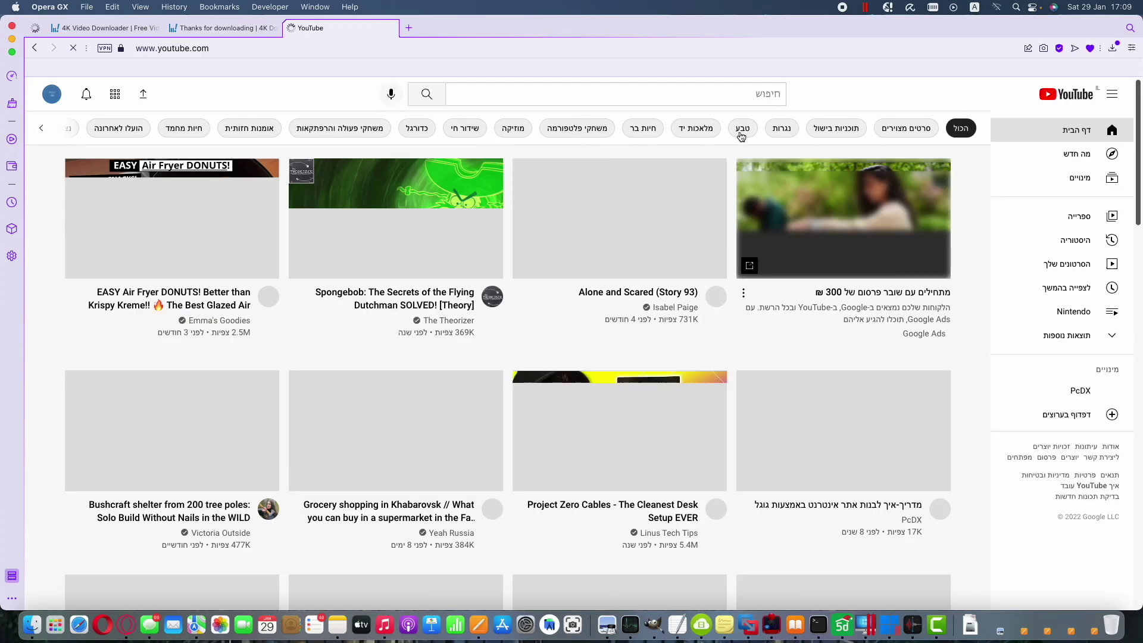
pyautogui.click(374, 179)
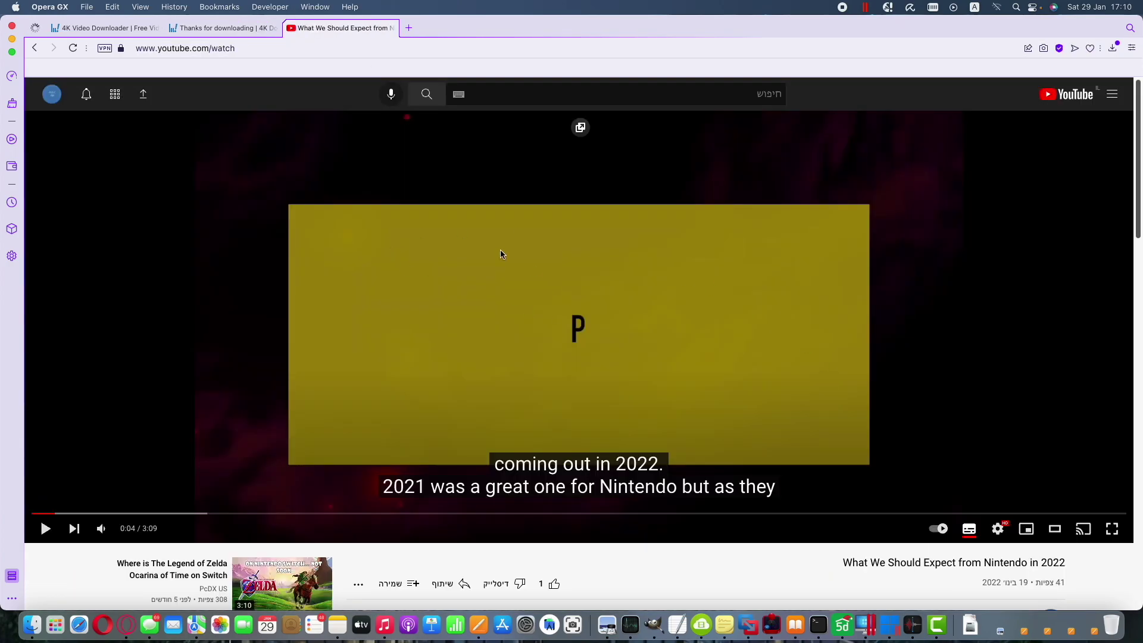
# - Copy the video's web address, then hide Opera and activate 4K Video Downloader
pyautogui.click(249, 49)
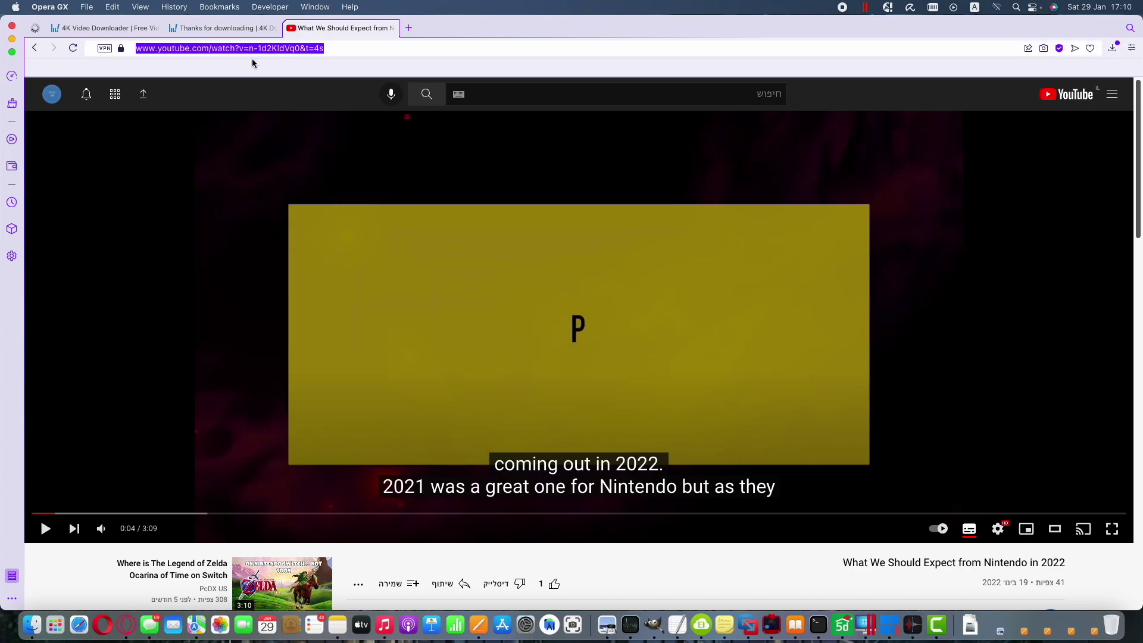
pyautogui.rightClick(252, 53)
pyautogui.click(271, 91)
pyautogui.click(11, 38)
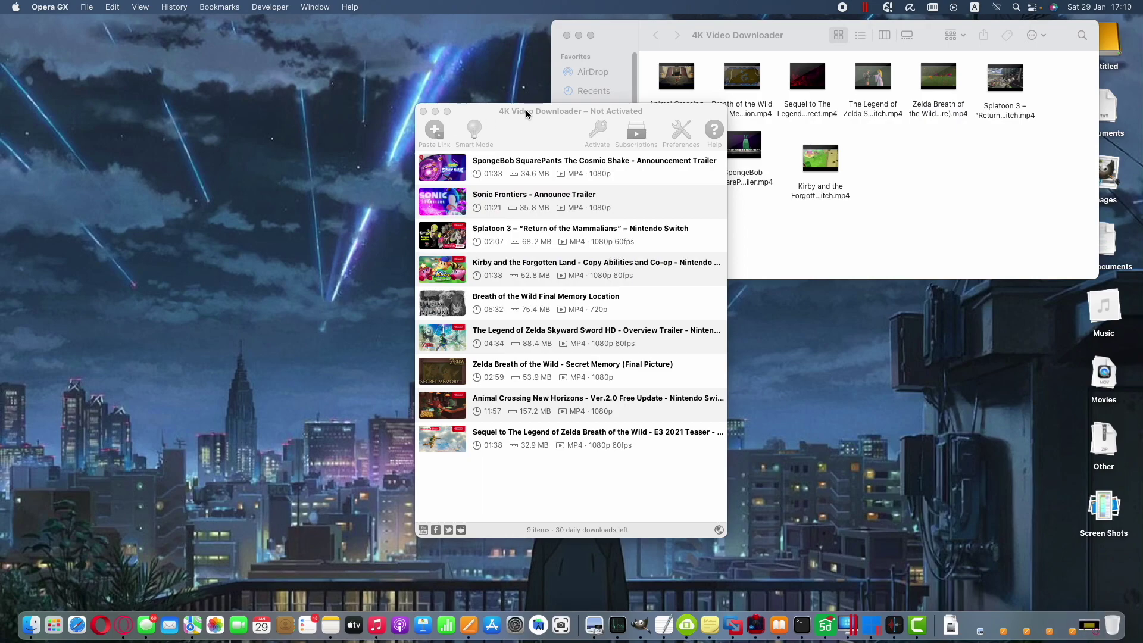
pyautogui.click(526, 110)
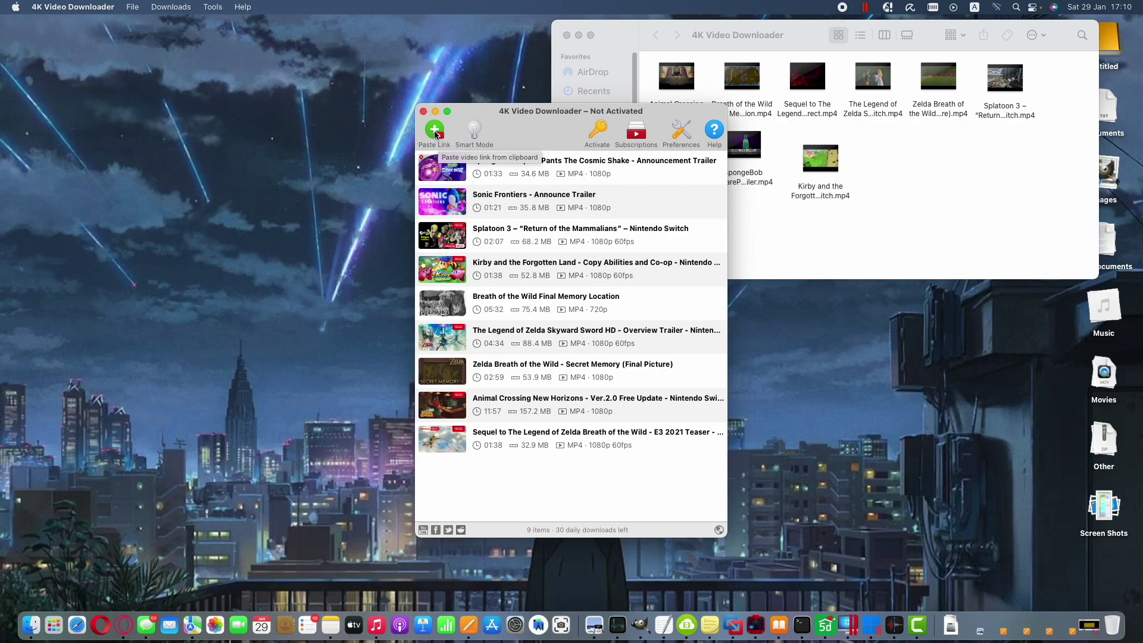
# - Paste the copied Nintendo 2022 video link into 4K Video Downloader
pyautogui.click(435, 133)
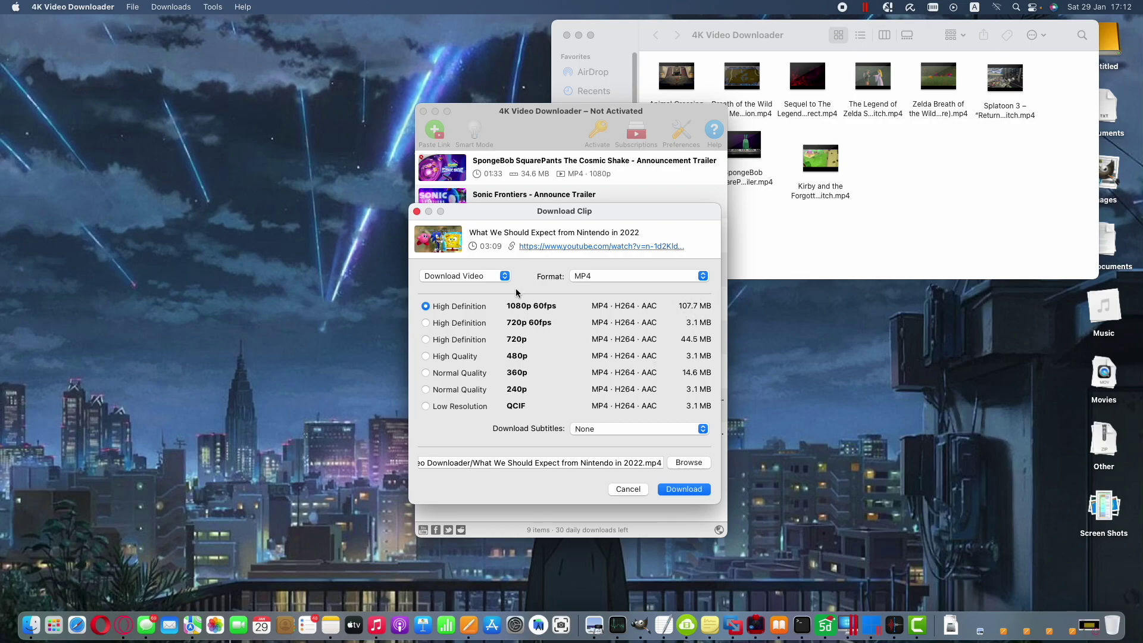
pyautogui.click(493, 277)
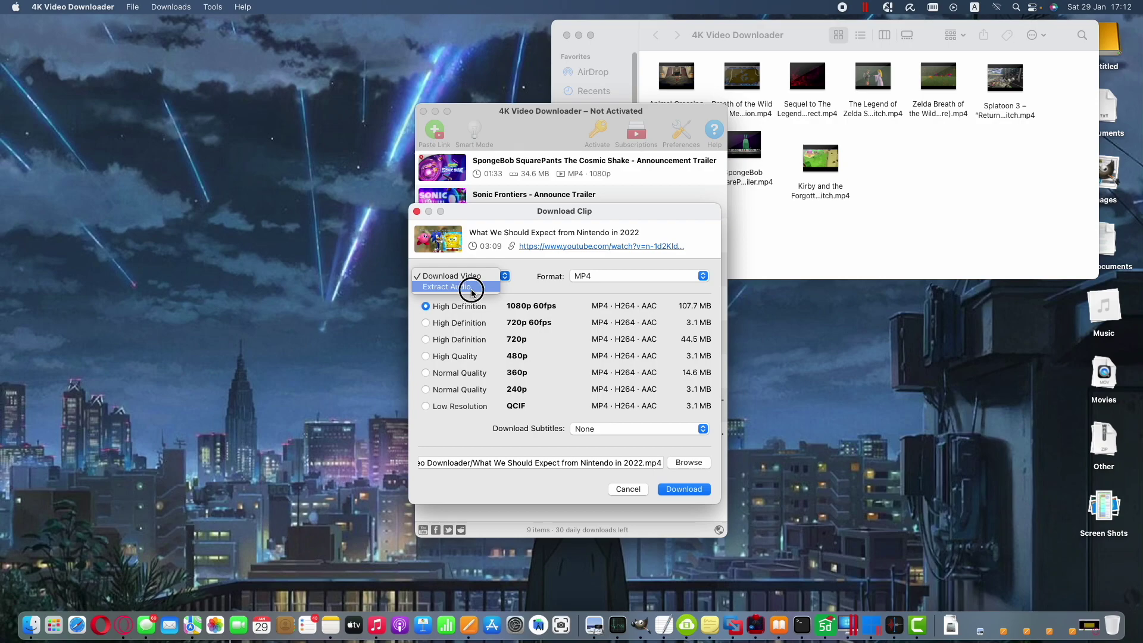
pyautogui.click(473, 288)
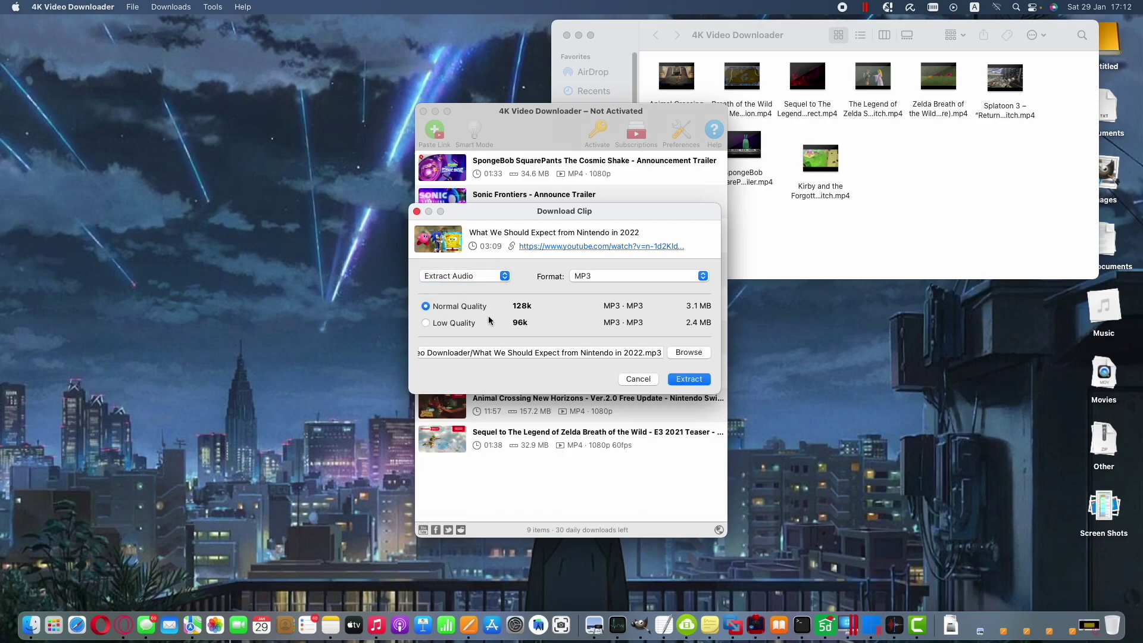
pyautogui.click(486, 278)
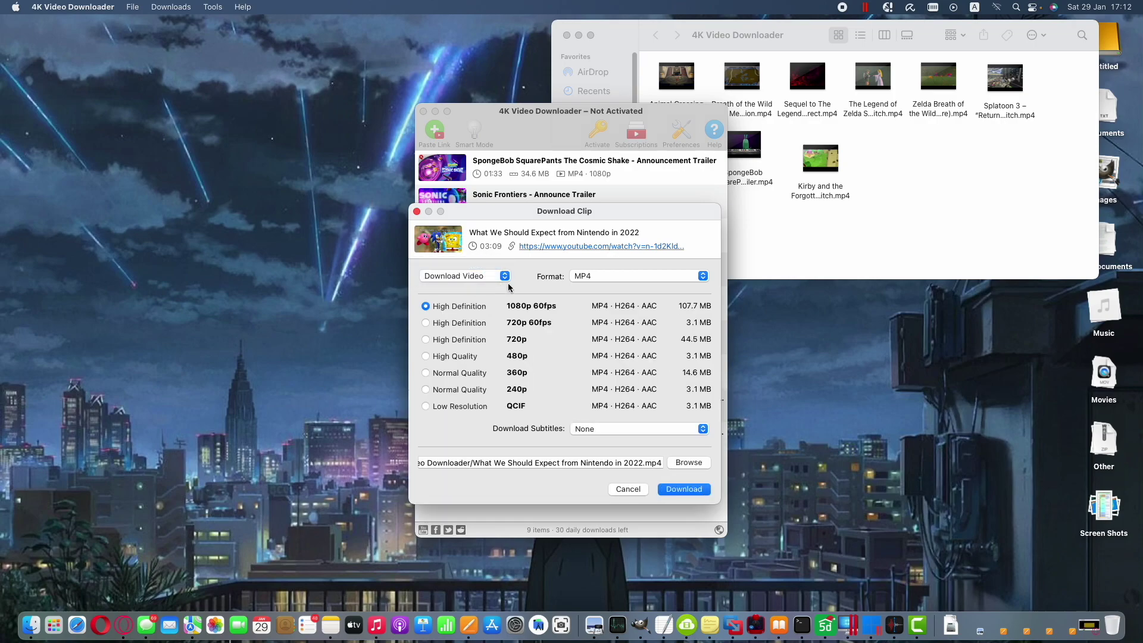
pyautogui.click(599, 277)
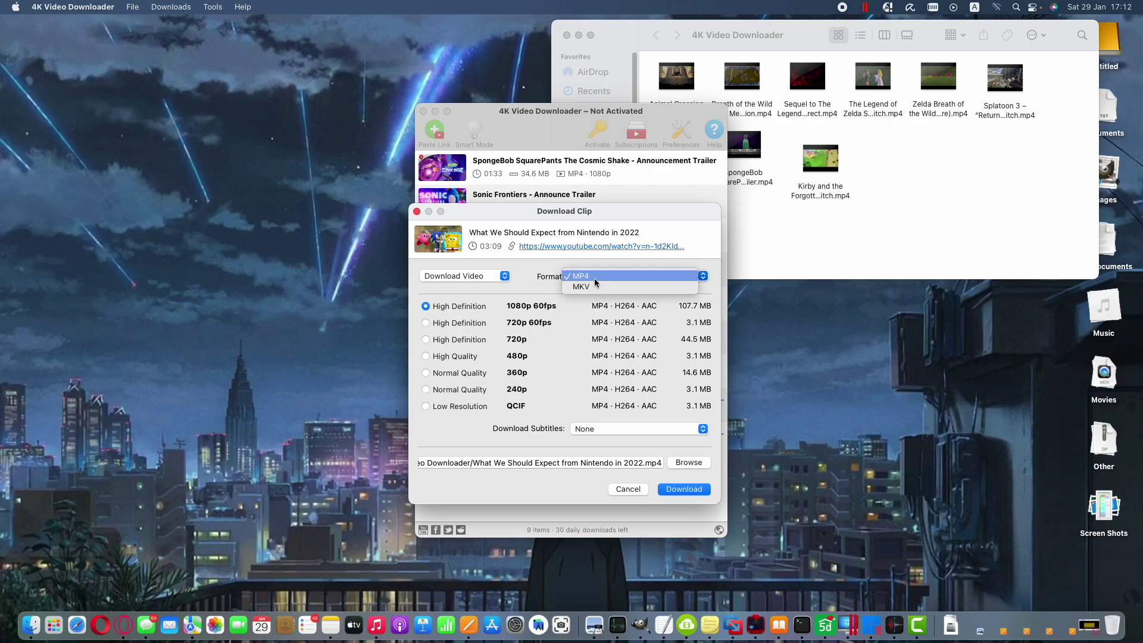
pyautogui.click(542, 280)
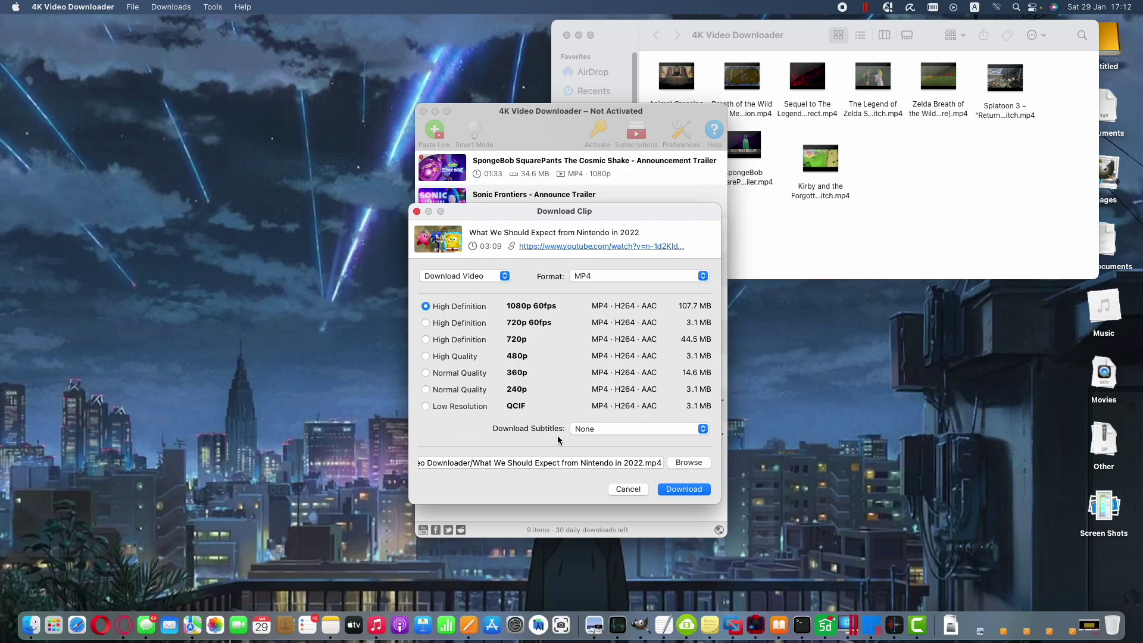
pyautogui.click(603, 429)
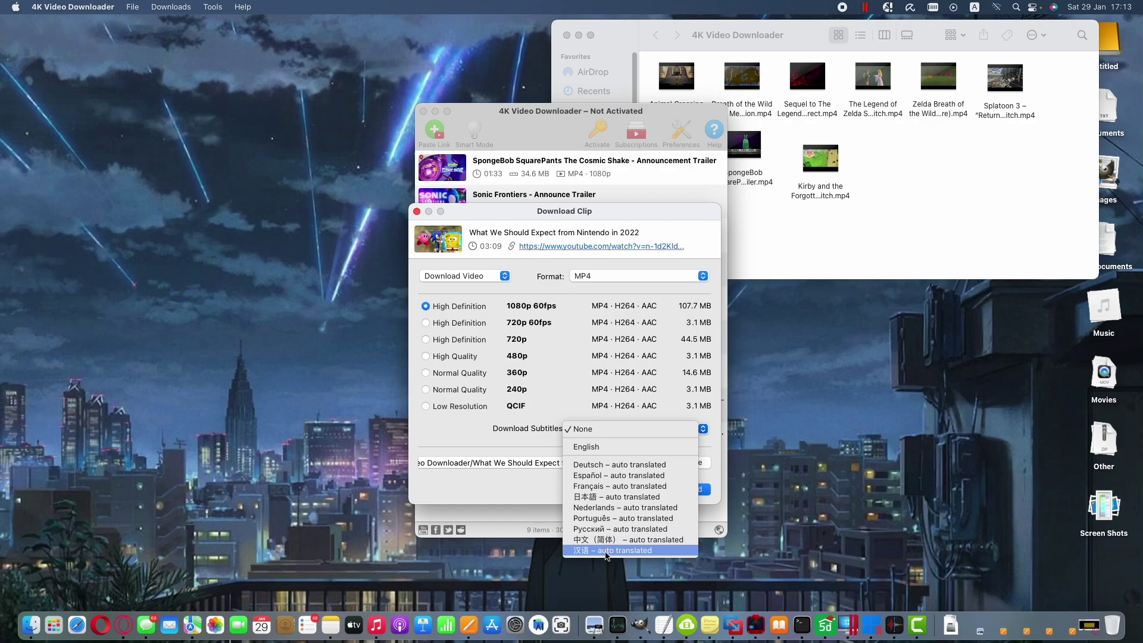
pyautogui.click(540, 439)
pyautogui.click(594, 430)
pyautogui.click(544, 440)
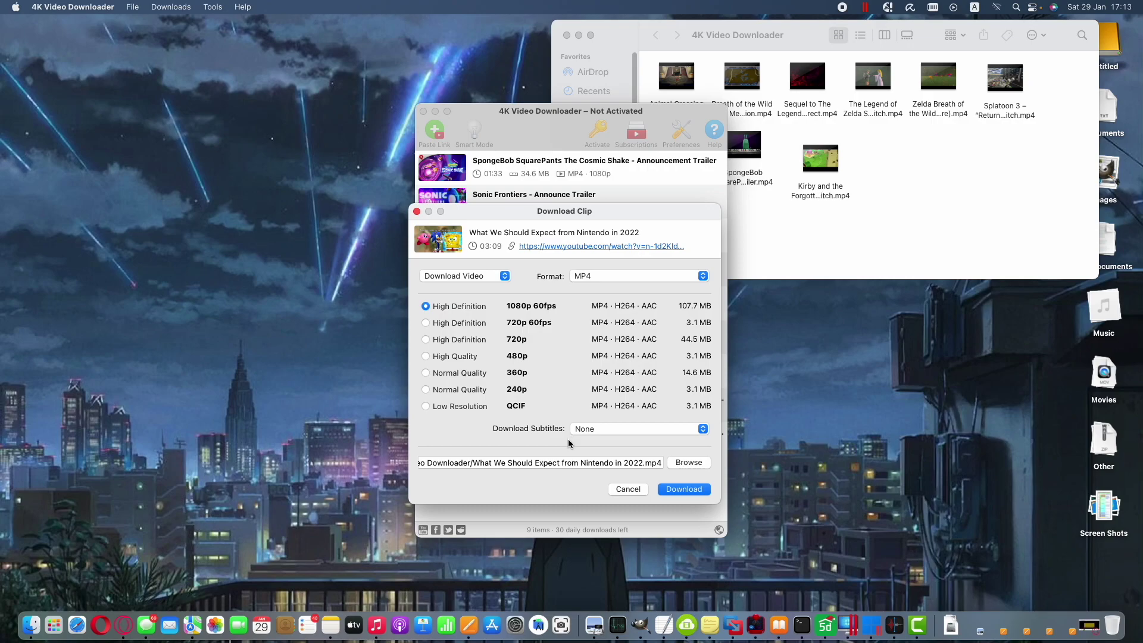
pyautogui.click(684, 490)
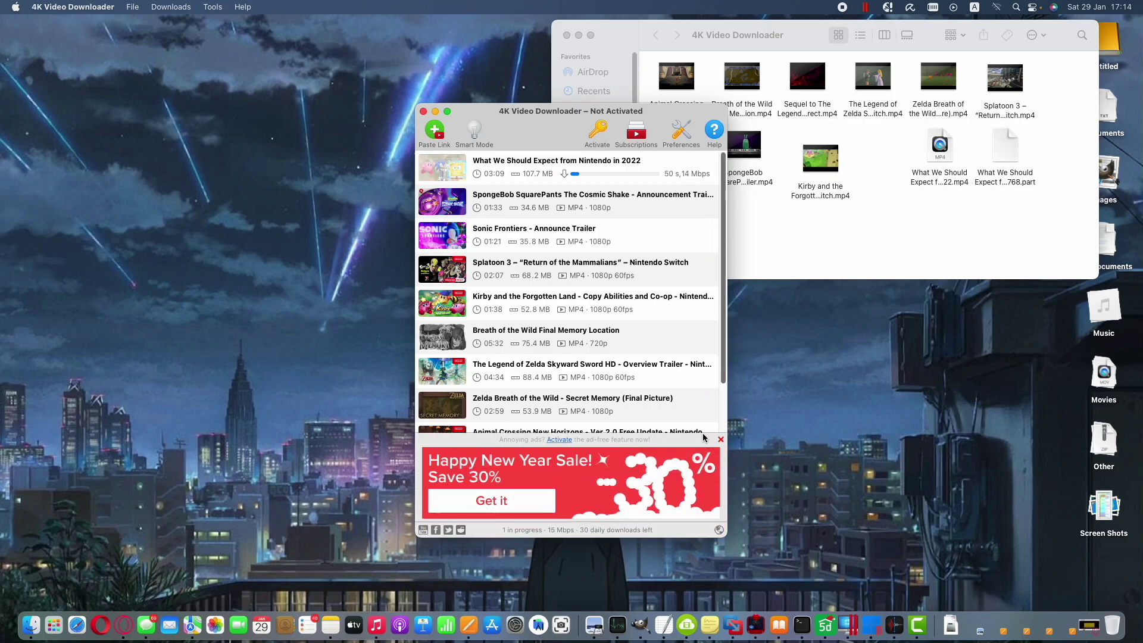
# - Close the sale advertisement and open the SpongeBob trailer's item options
pyautogui.click(721, 441)
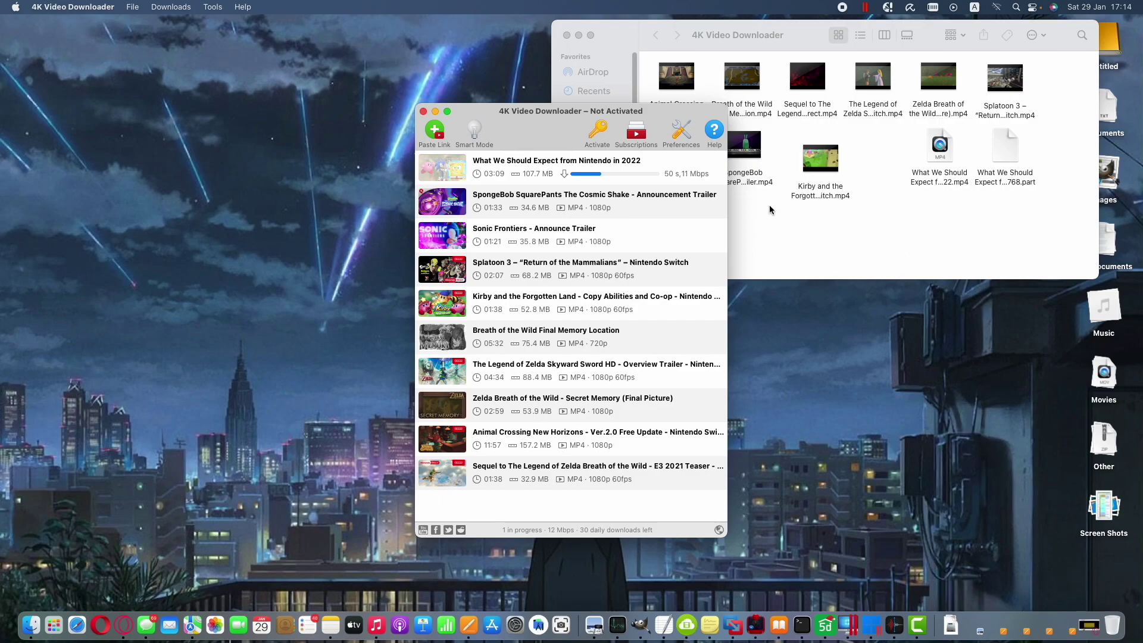
pyautogui.moveTo(571, 201)
pyautogui.click(720, 213)
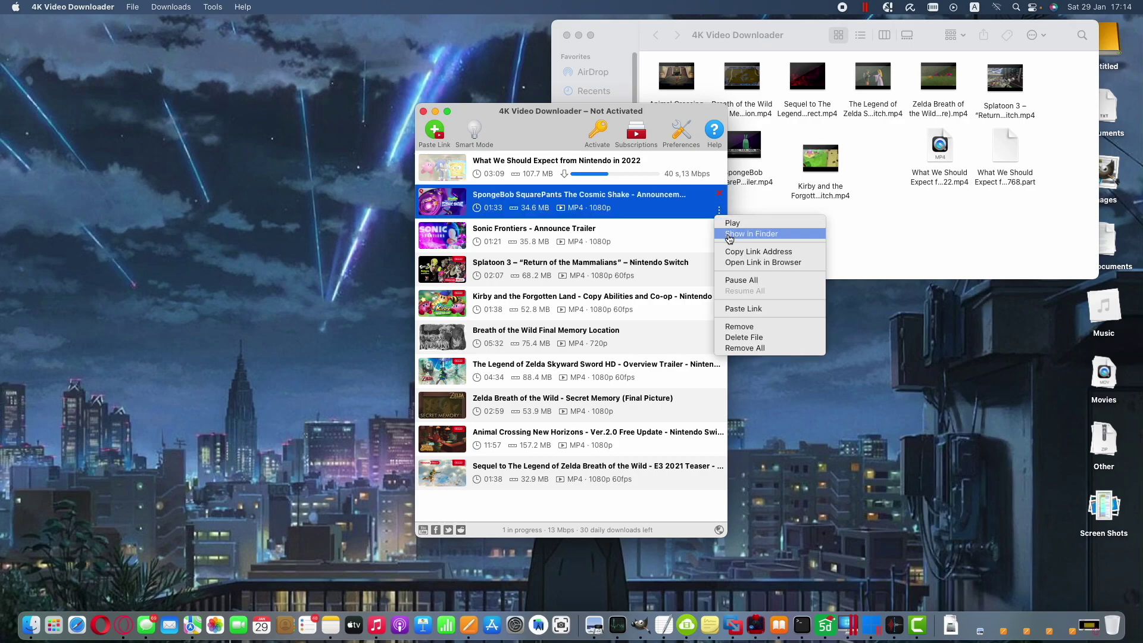
# - Bring the Finder downloads folder forward and hold Option to reveal its path
pyautogui.click(880, 221)
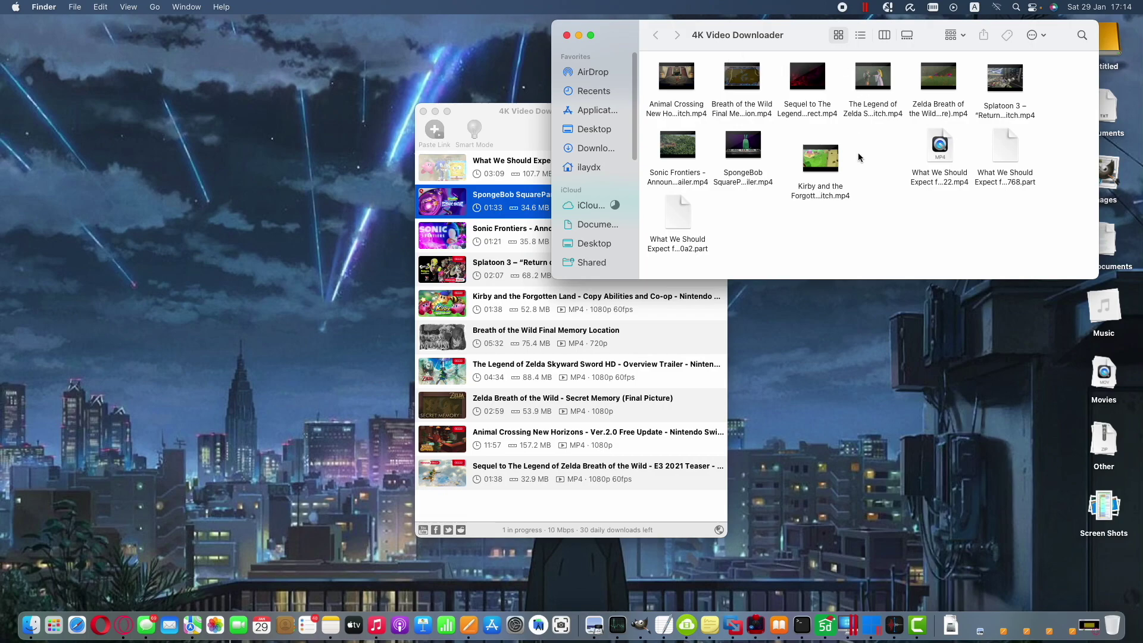
pyautogui.press('alt')
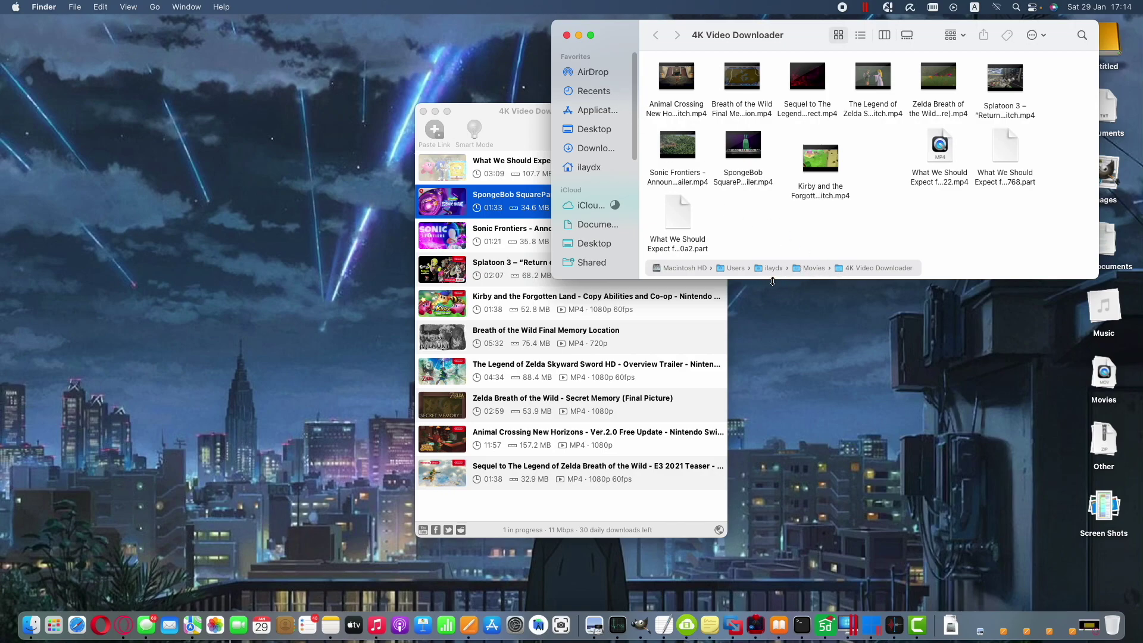
# - Go to Home > Movies > 4K Video Downloader in Finder and check download progress
pyautogui.click(586, 171)
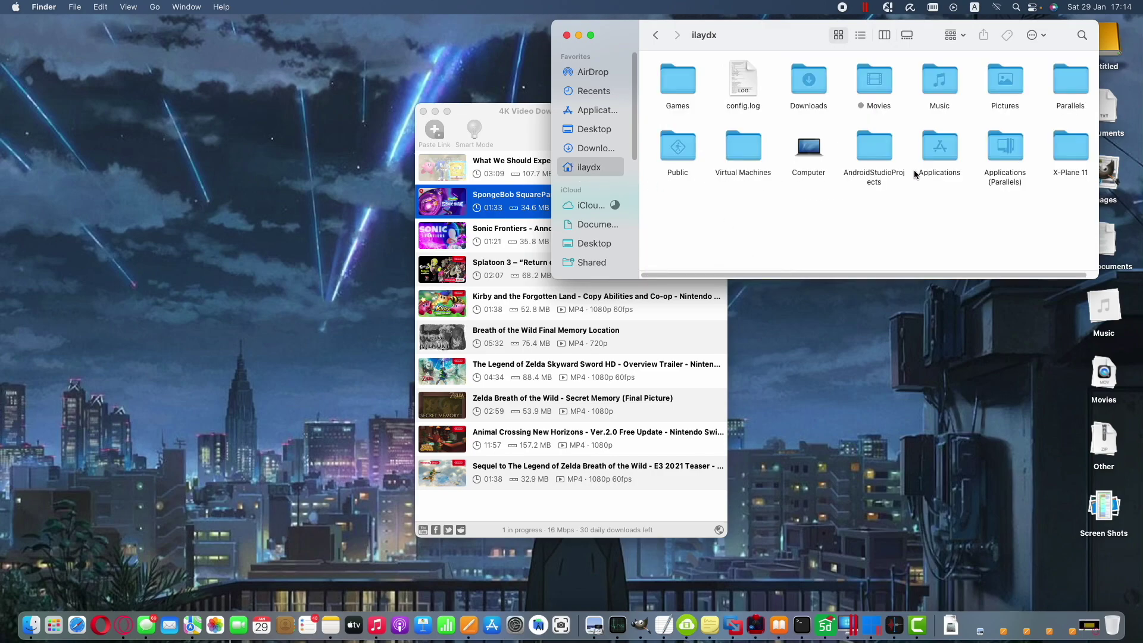
pyautogui.doubleClick(871, 82)
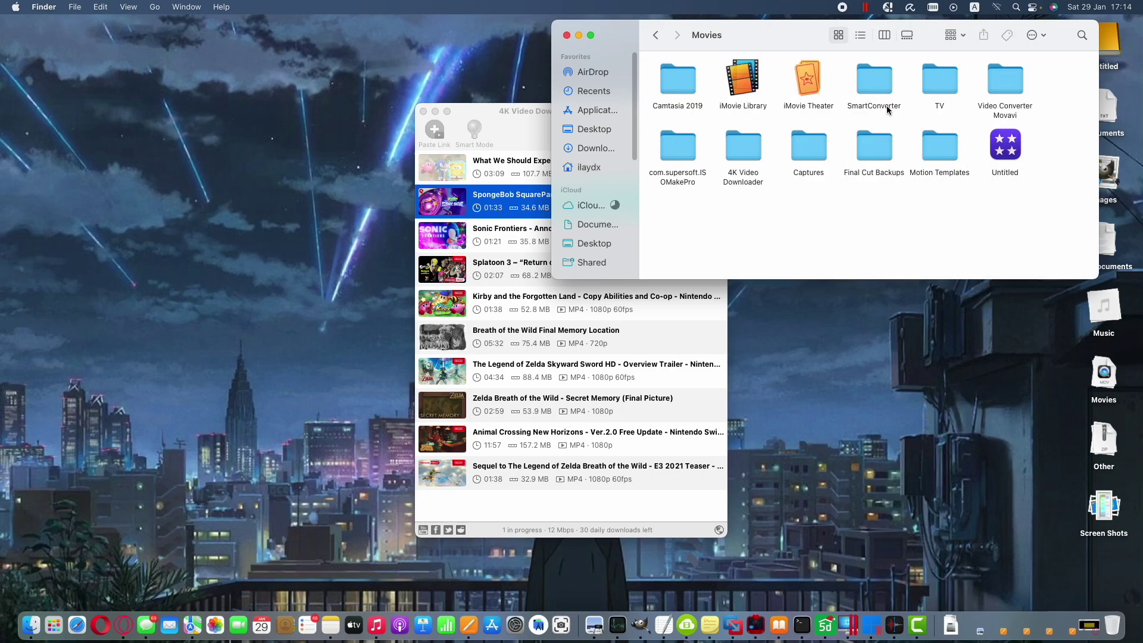
pyautogui.doubleClick(741, 152)
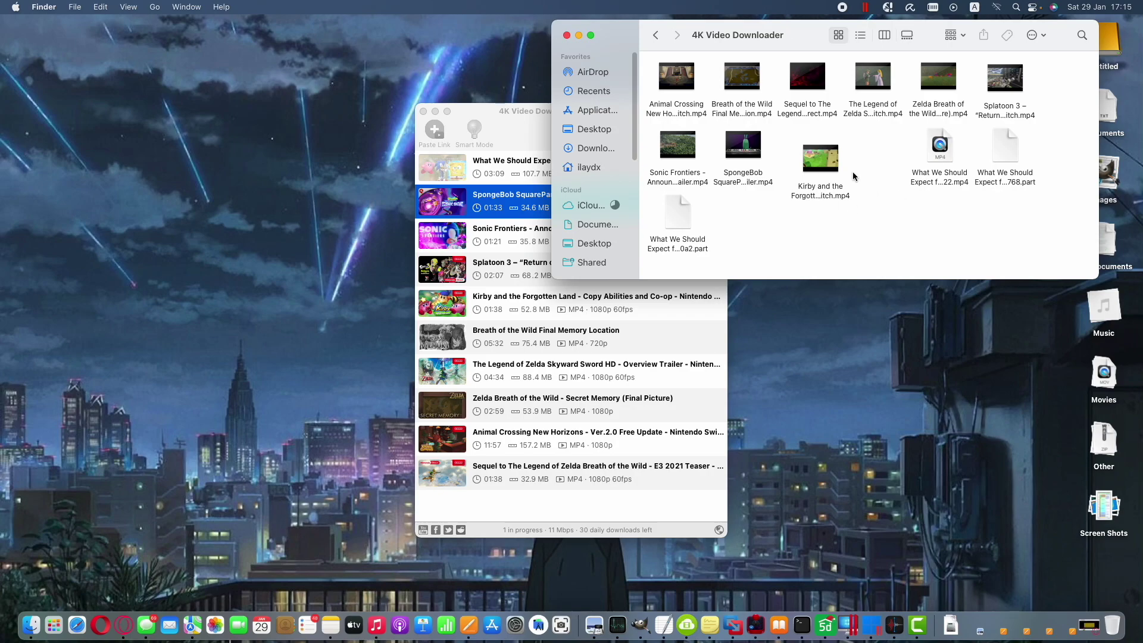
pyautogui.click(530, 112)
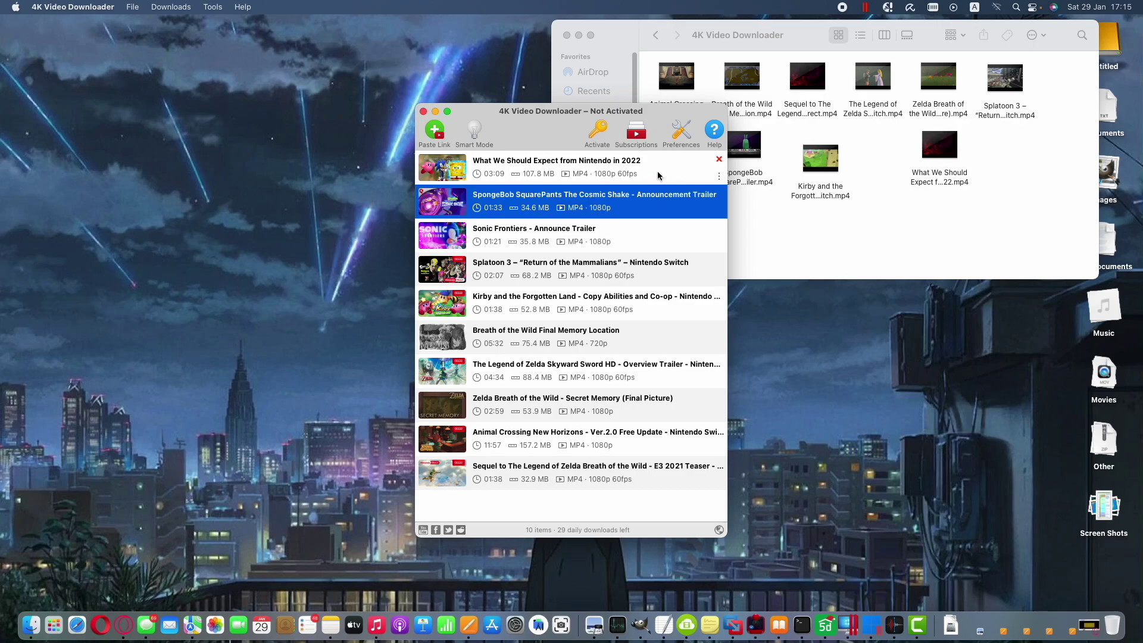
# - Preview the downloaded Nintendo 2022 MP4 in QuickTime, then close the player
pyautogui.click(830, 240)
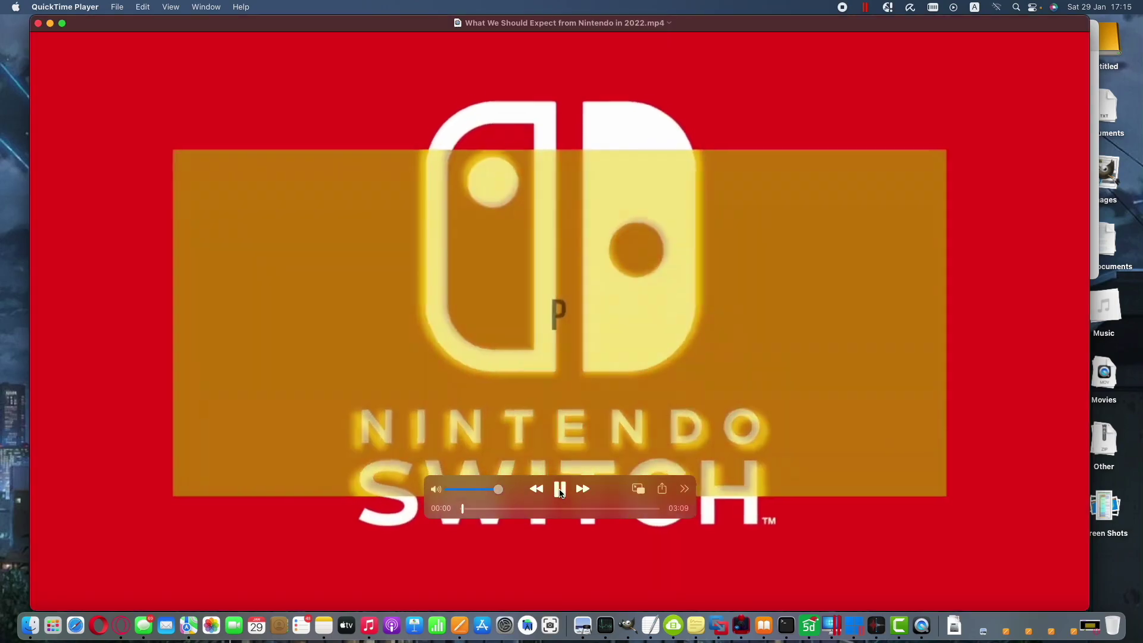
pyautogui.press('space')
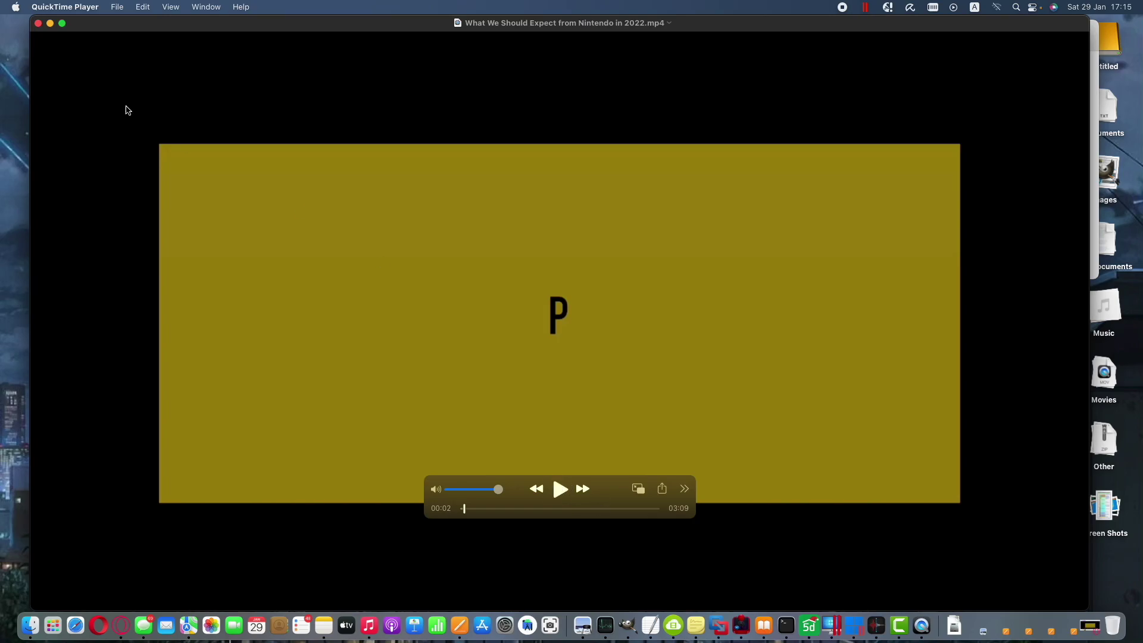
pyautogui.click(38, 25)
pyautogui.click(926, 244)
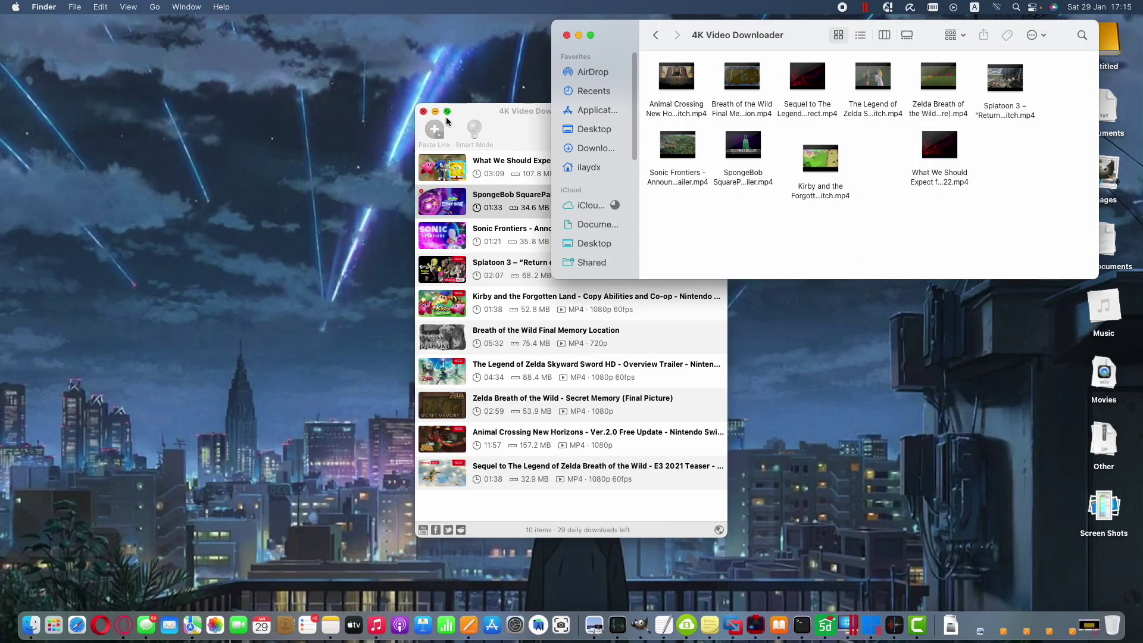
# - Bring the 4K Video Downloader window forward and close it, leaving the downloads folder visible
pyautogui.click(518, 121)
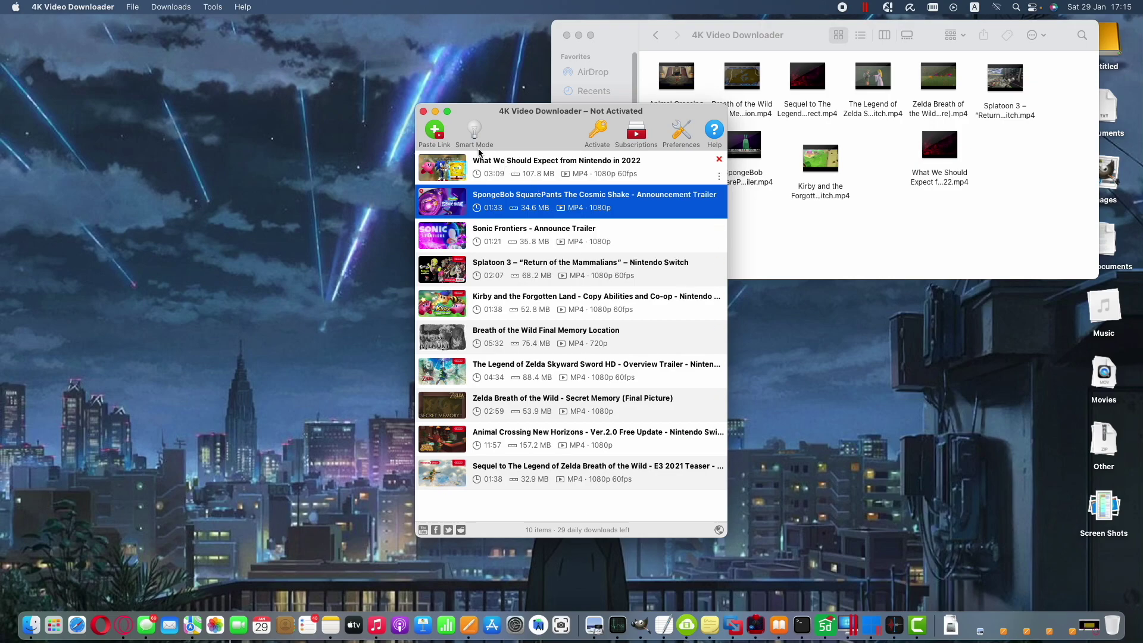
pyautogui.click(423, 111)
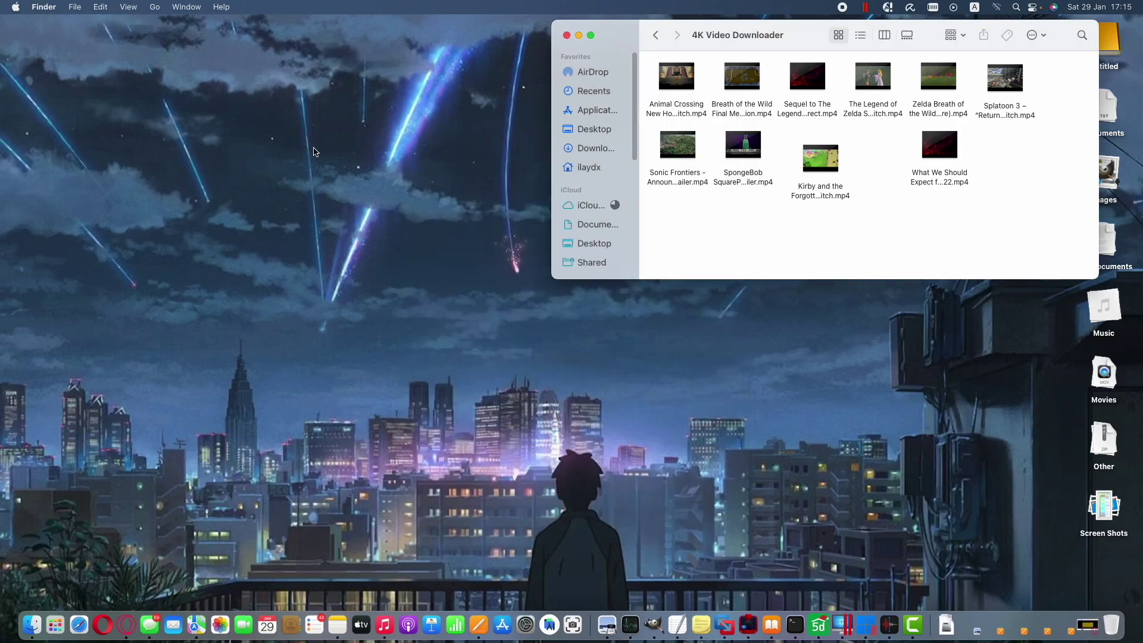